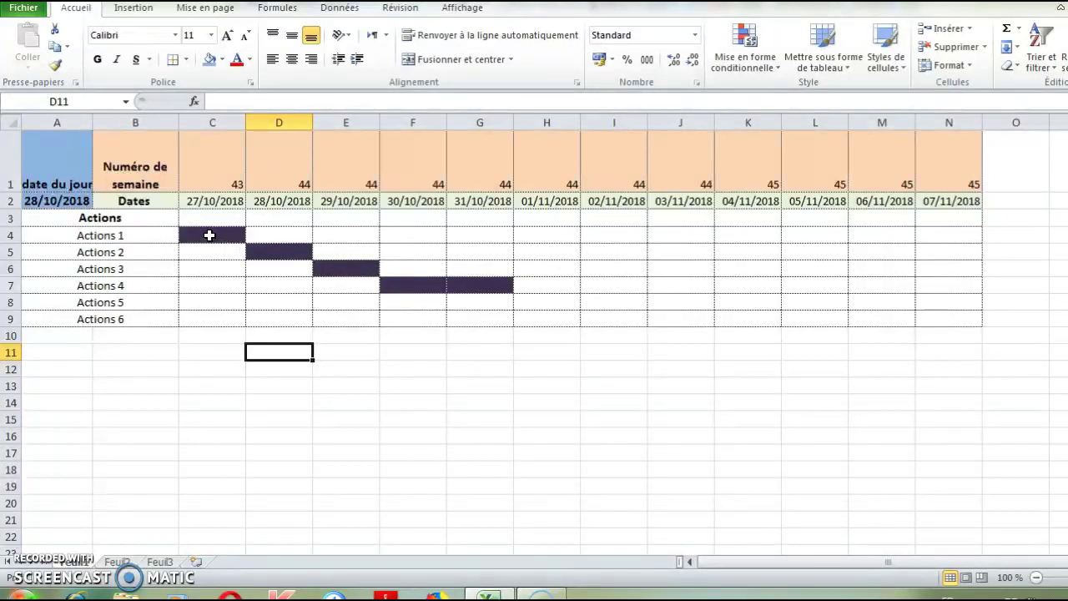
{"action": "left_click", "coordinate": [210, 235]}
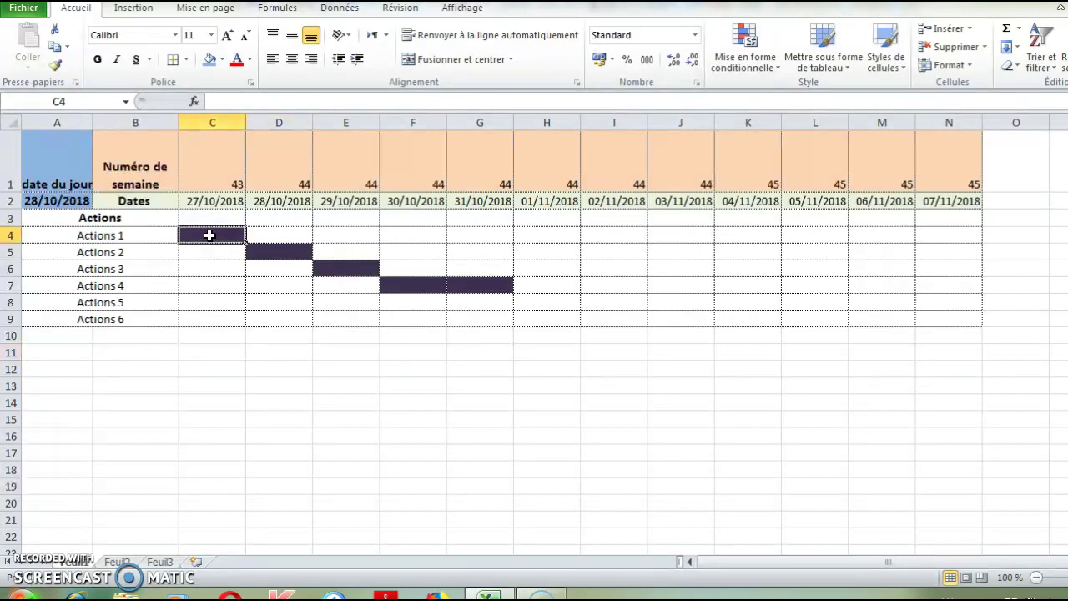
{"action": "left_click", "coordinate": [262, 250]}
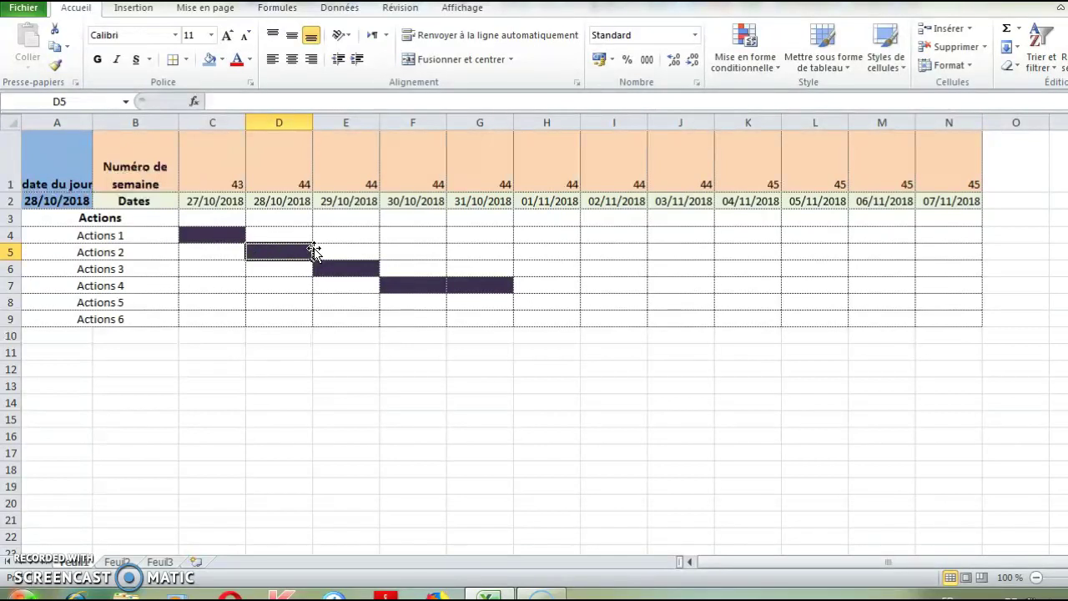
{"action": "left_click", "coordinate": [130, 235]}
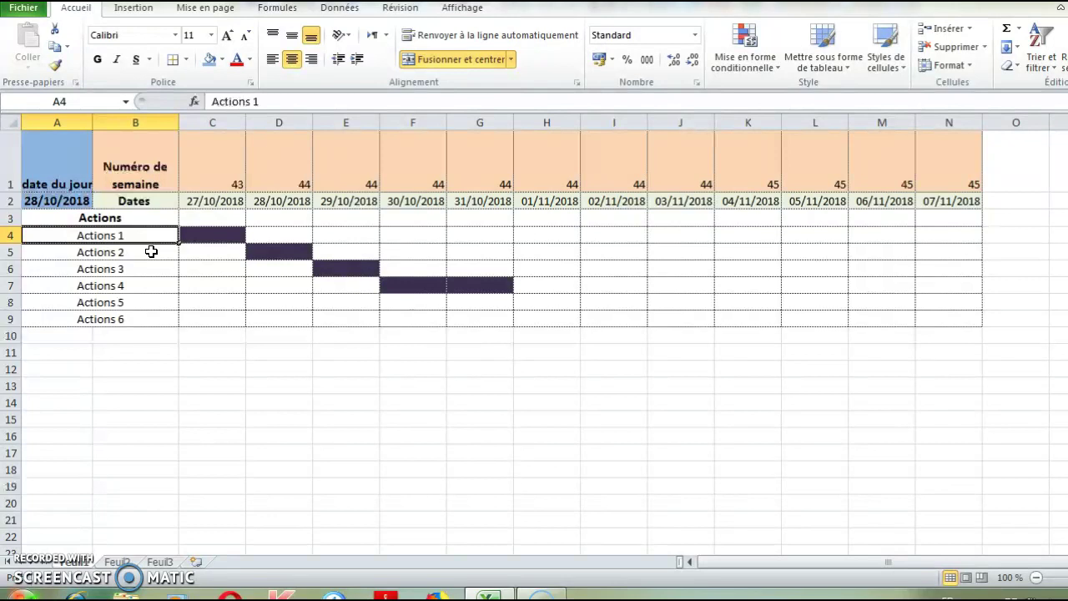
Apply the finest dotted line style as outer and inner borders to the range A11:N20.
{"action": "left_click_drag", "start_coordinate": [55, 353], "coordinate": [938, 499]}
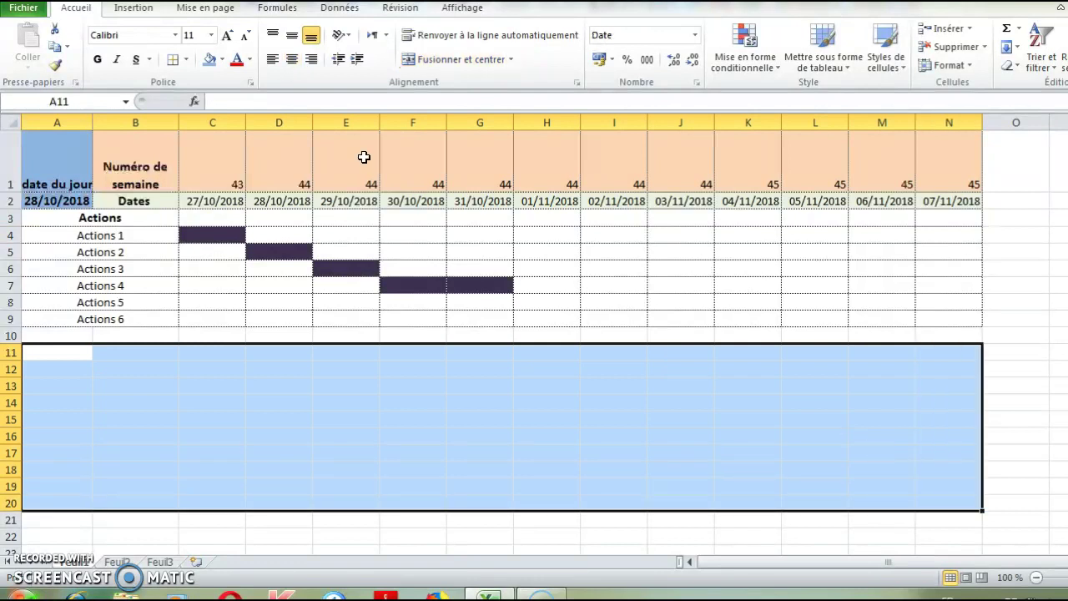
{"action": "left_click", "coordinate": [185, 60]}
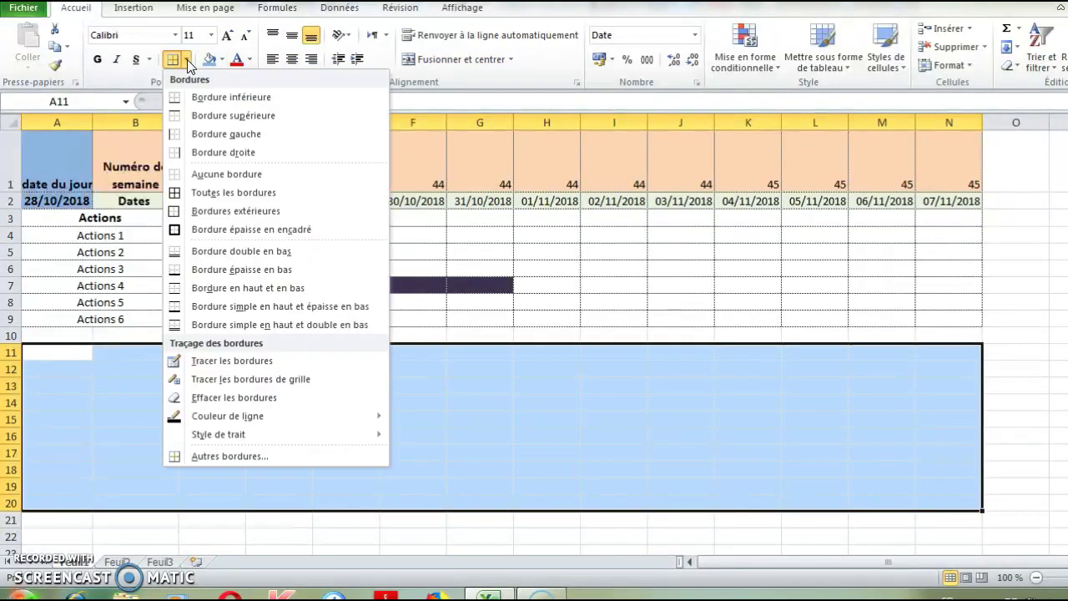
{"action": "left_click", "coordinate": [216, 458]}
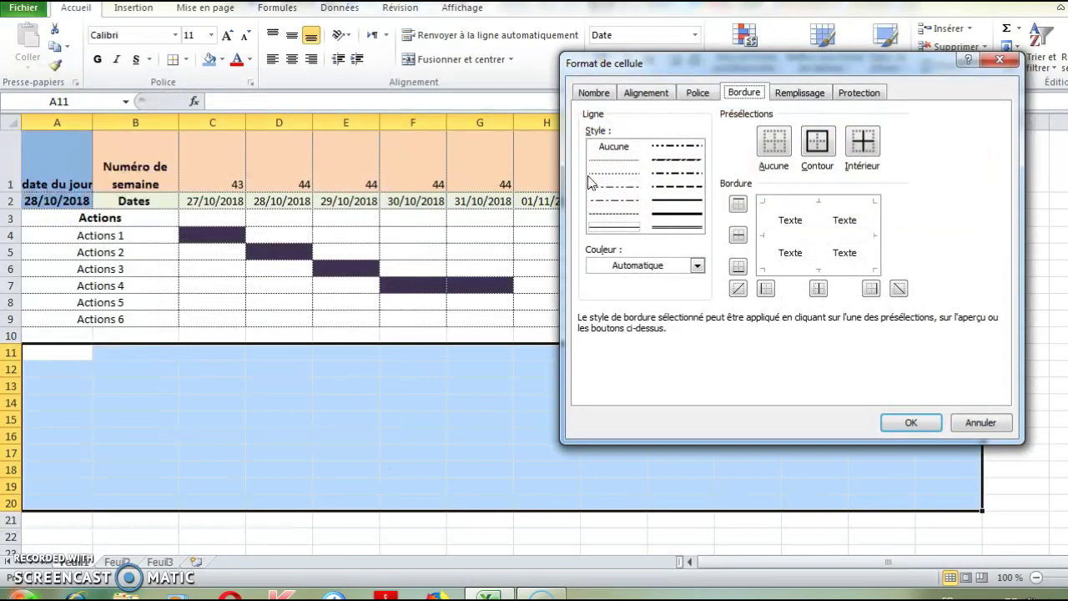
{"action": "left_click", "coordinate": [606, 160]}
{"action": "left_click", "coordinate": [769, 208]}
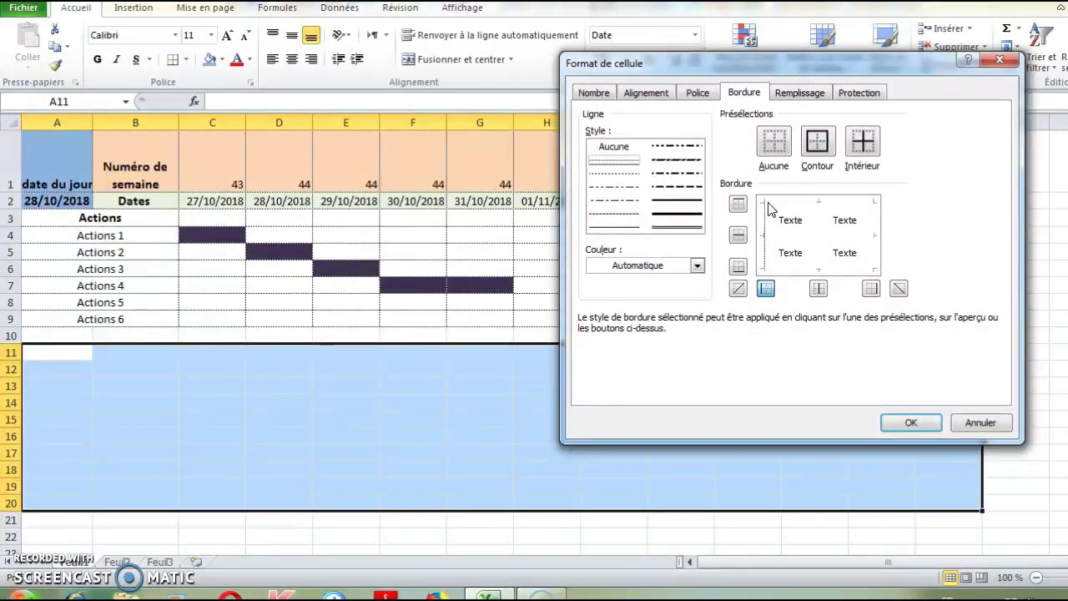
{"action": "left_click", "coordinate": [796, 208]}
{"action": "left_click", "coordinate": [876, 218]}
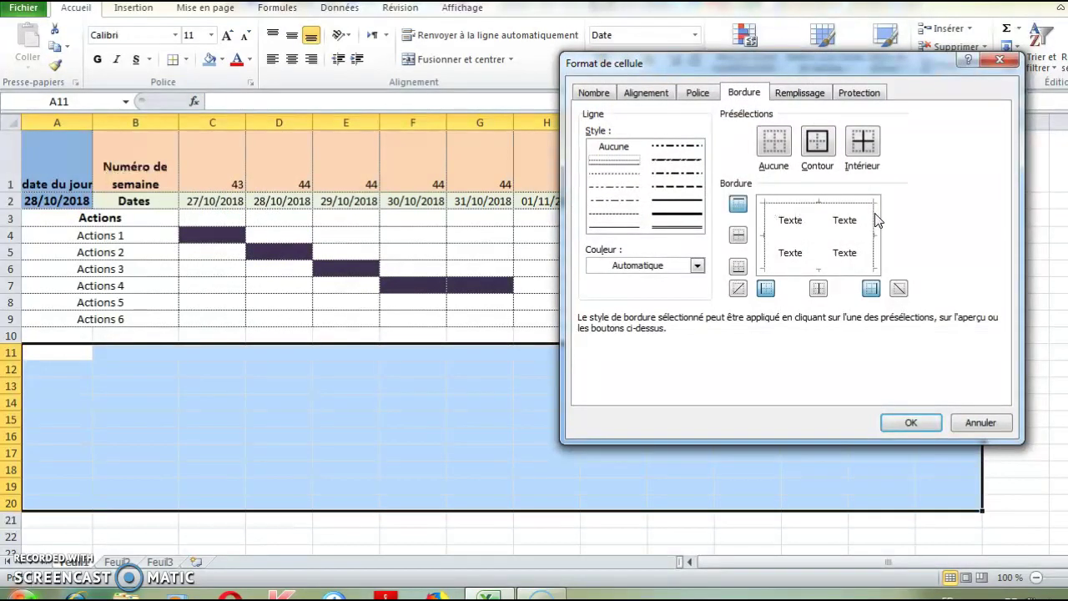
{"action": "left_click", "coordinate": [834, 268]}
{"action": "left_click", "coordinate": [822, 211]}
{"action": "left_click", "coordinate": [821, 215]}
{"action": "left_click", "coordinate": [797, 204]}
{"action": "left_click", "coordinate": [789, 238]}
{"action": "left_click", "coordinate": [910, 422]}
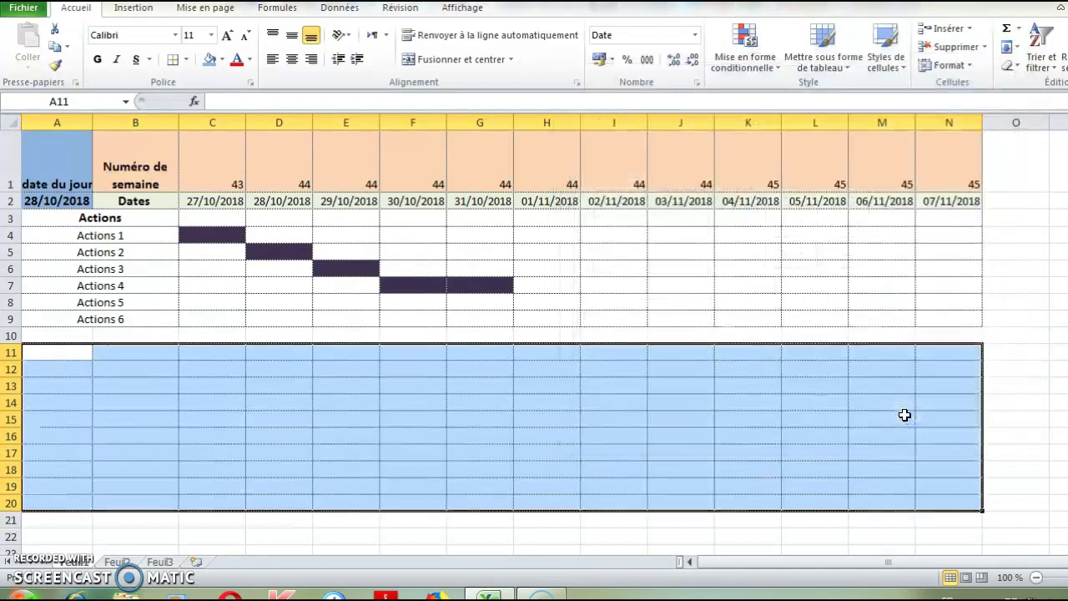
Enter the label "Date du jour" in cell A11.
{"action": "left_click", "coordinate": [82, 354]}
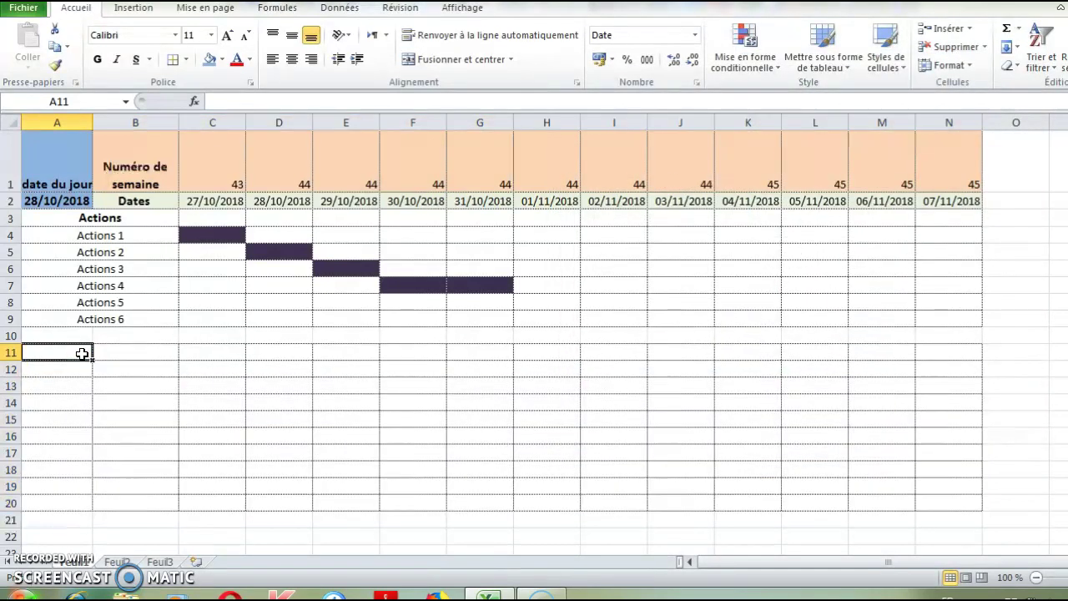
{"action": "type", "text": "Date"}
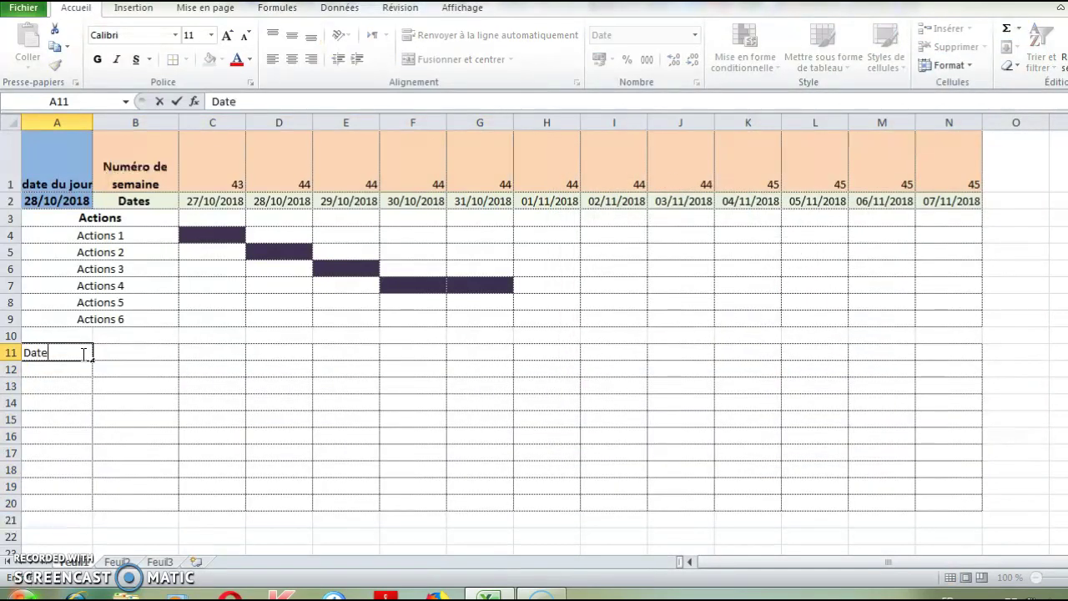
{"action": "type", "text": " du jour"}
Enter the formula =AUJOURDHUI() in cell A12 to return the current date.
{"action": "left_click", "coordinate": [62, 370]}
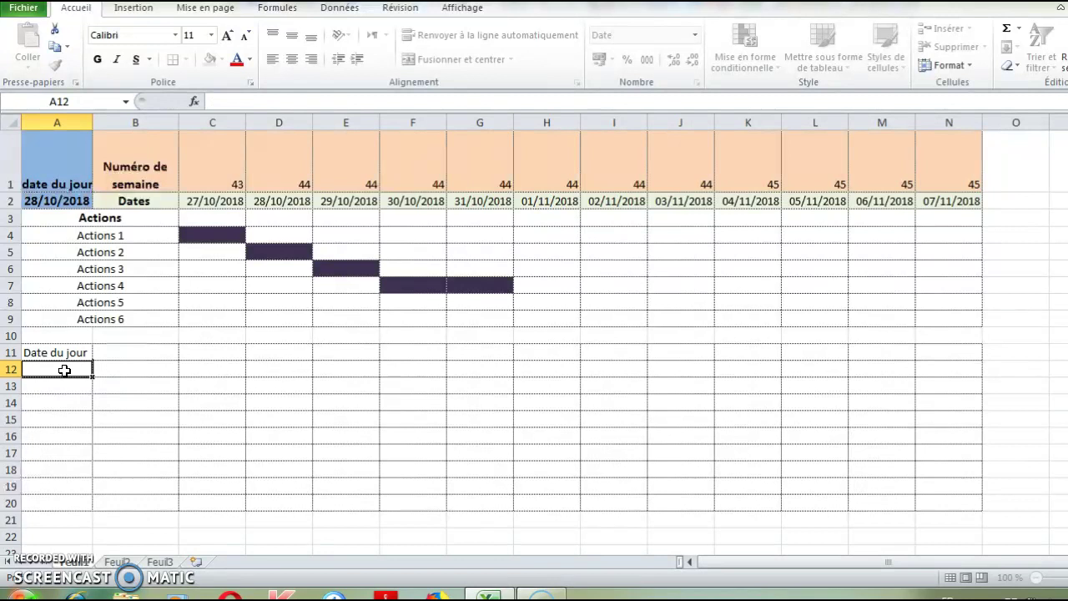
{"action": "type", "text": "="}
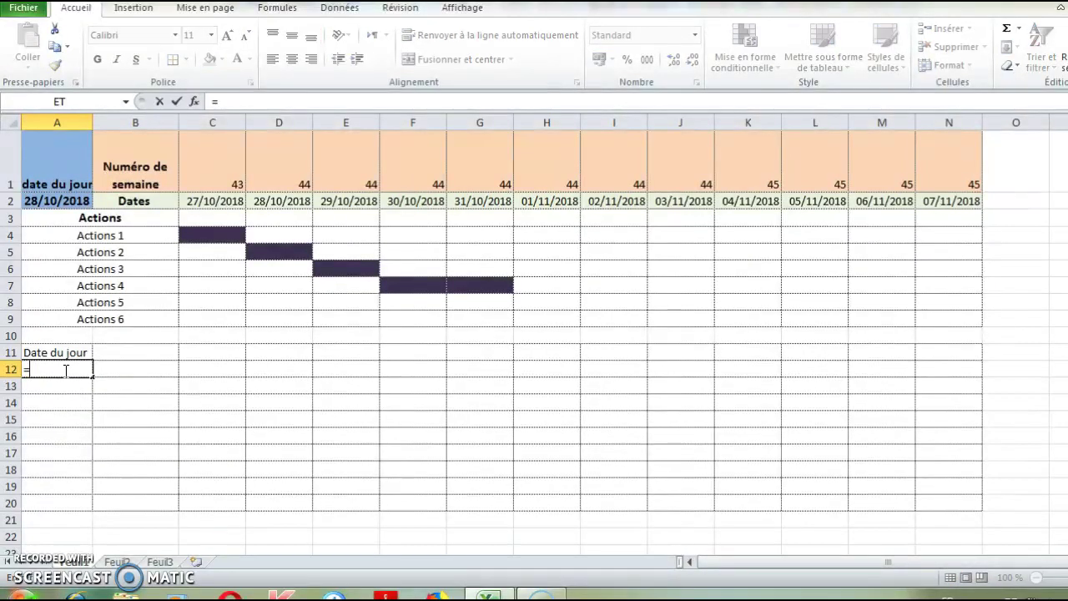
{"action": "type", "text": "au"}
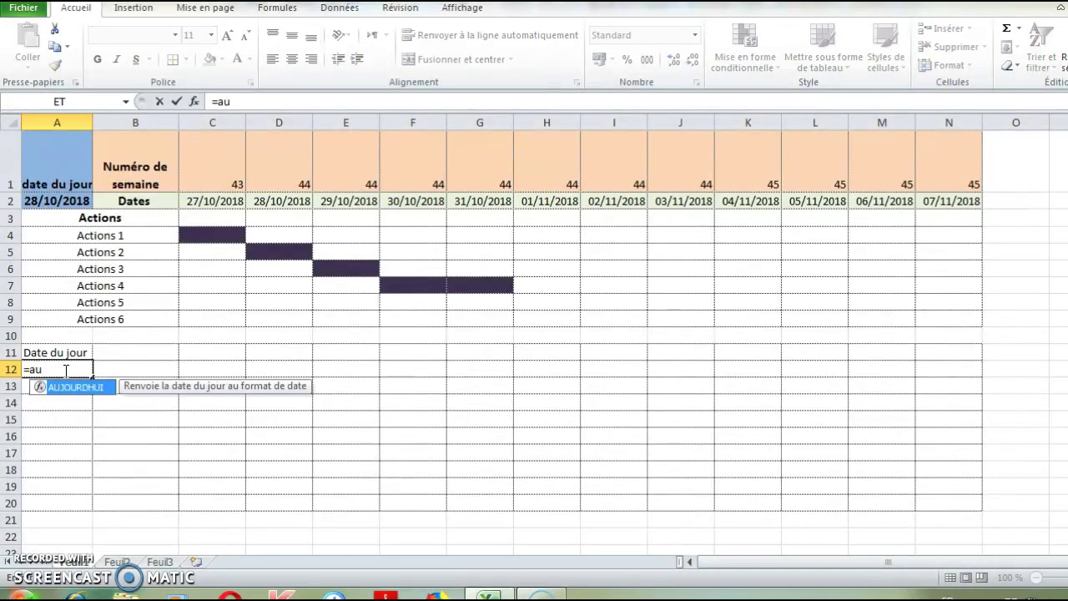
{"action": "type", "text": "j"}
{"action": "double_click", "coordinate": [67, 385]}
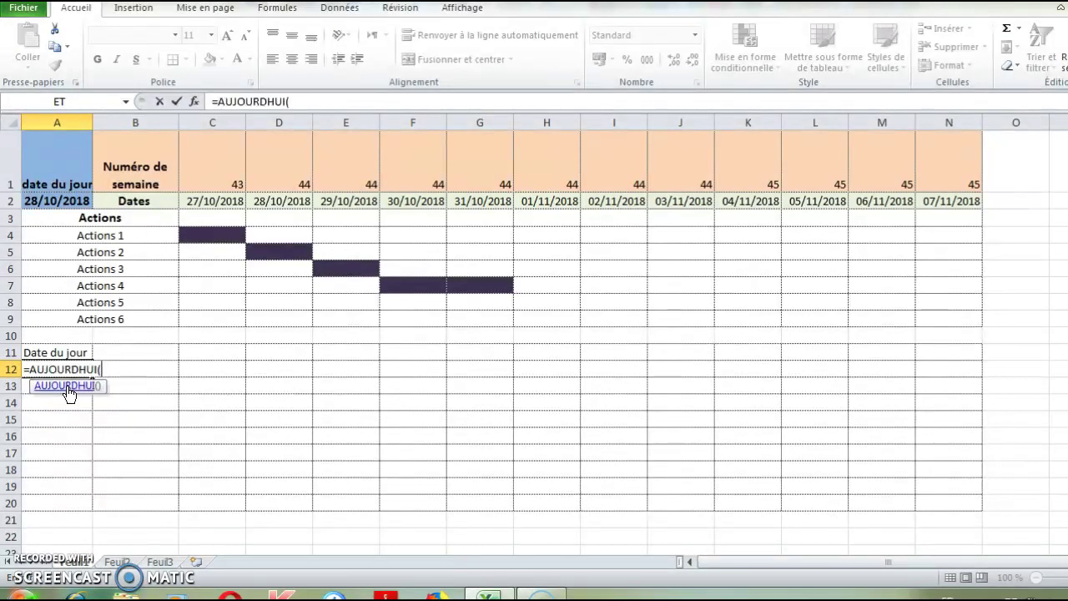
{"action": "type", "text": ")"}
{"action": "key", "text": "Return"}
Format cells A11:A12 as bold and centred with a blue fill.
{"action": "left_click_drag", "start_coordinate": [68, 353], "coordinate": [70, 369]}
{"action": "left_click", "coordinate": [100, 60]}
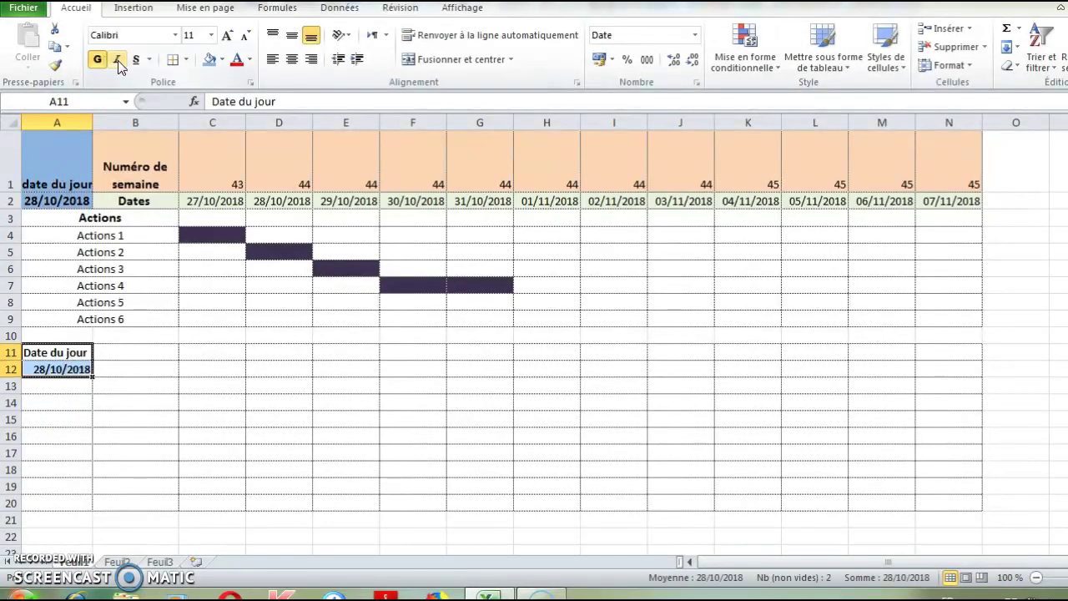
{"action": "left_click", "coordinate": [291, 66]}
{"action": "left_click", "coordinate": [212, 64]}
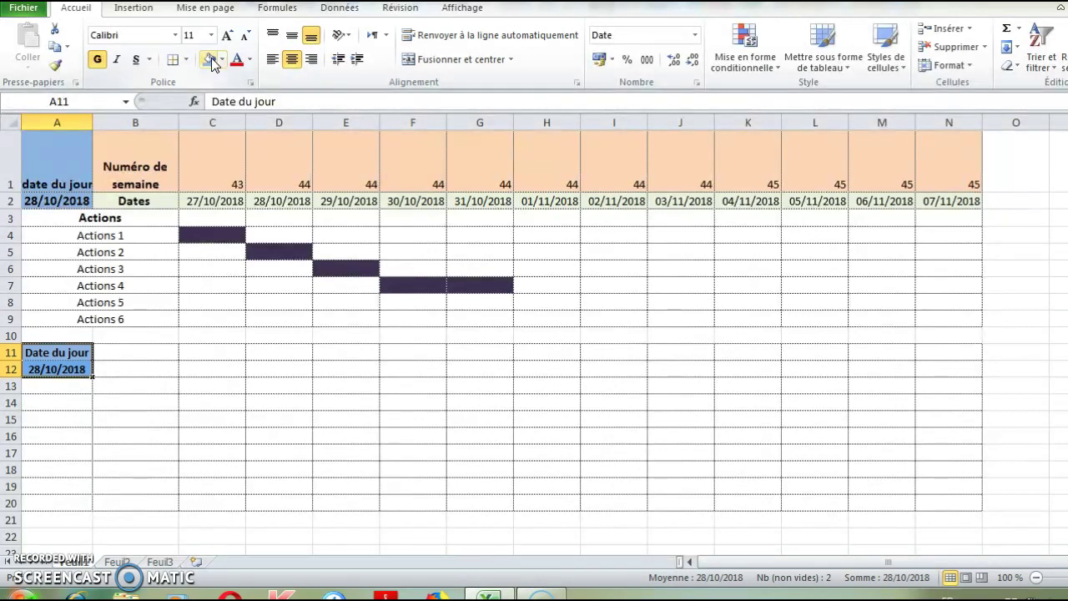
Enter the label "Dates" in cell B12.
{"action": "left_click", "coordinate": [145, 369]}
{"action": "type", "text": "Dates"}
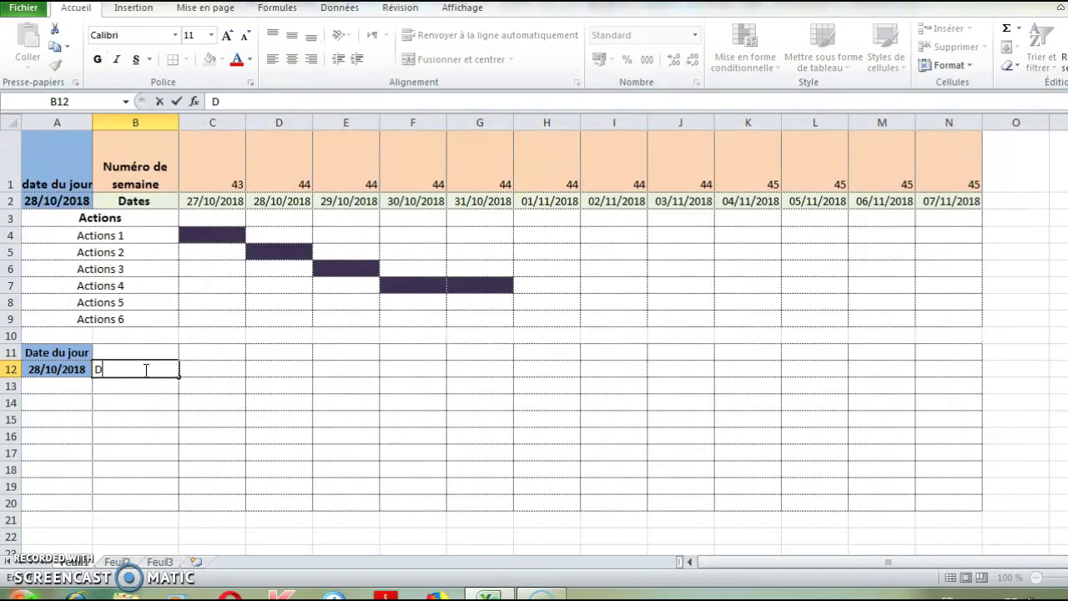
{"action": "left_click", "coordinate": [144, 412]}
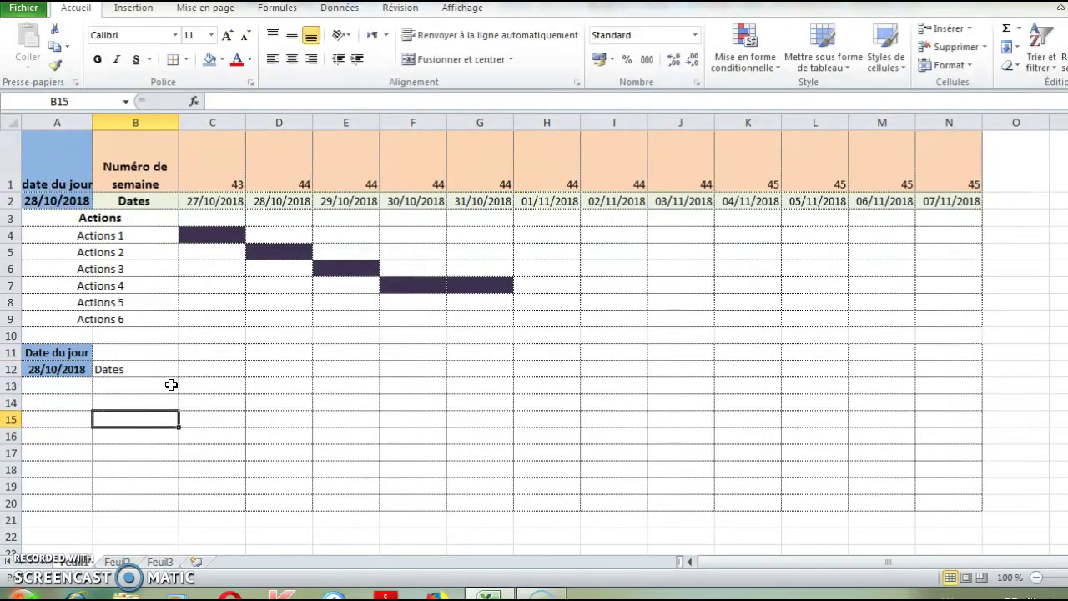
Enter 25/12/2018 in cell C12 and fill the daily date series across to N12.
{"action": "left_click", "coordinate": [194, 367]}
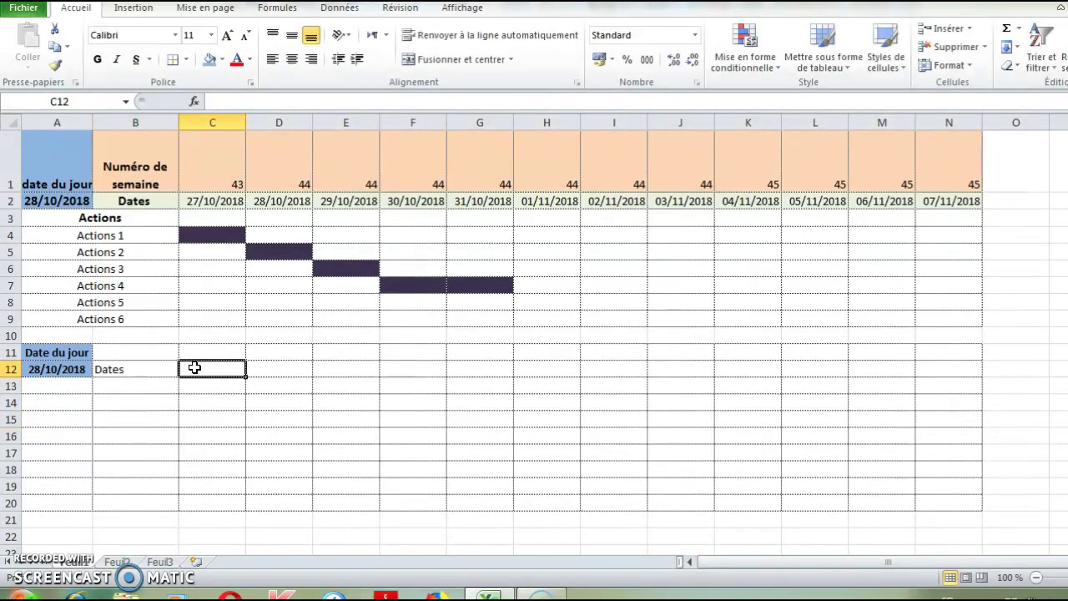
{"action": "type", "text": "25/"}
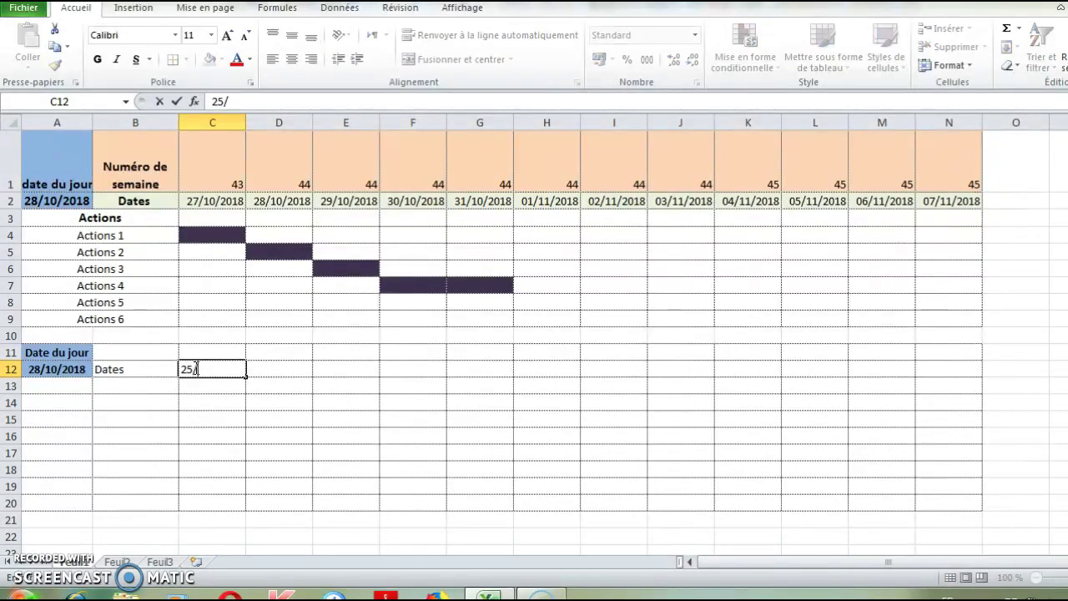
{"action": "type", "text": "12/2018"}
{"action": "left_click", "coordinate": [225, 422]}
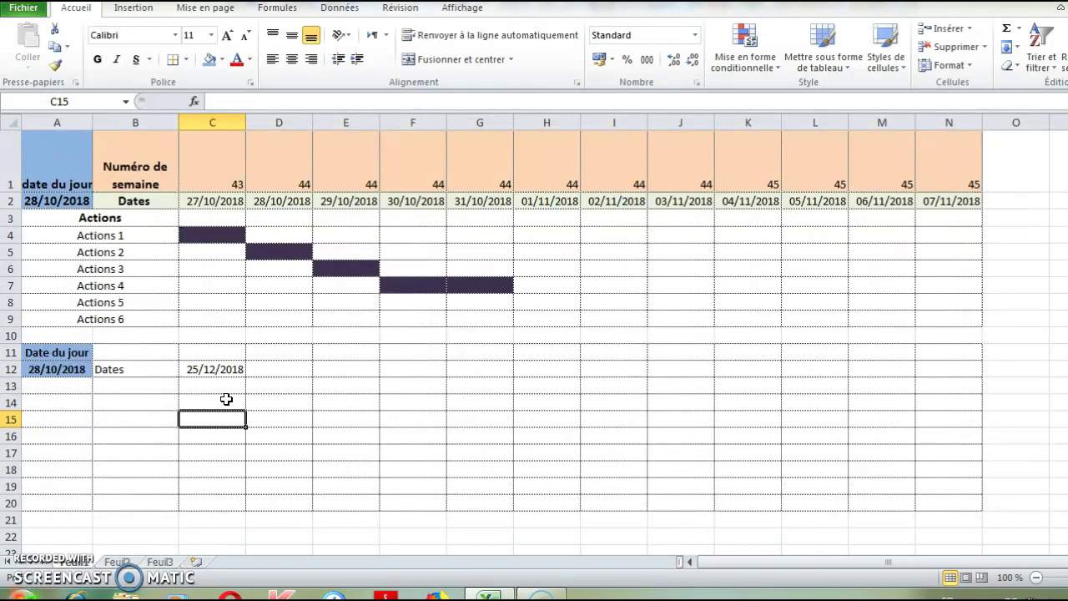
{"action": "left_click", "coordinate": [234, 370]}
{"action": "left_click_drag", "start_coordinate": [247, 376], "coordinate": [958, 378]}
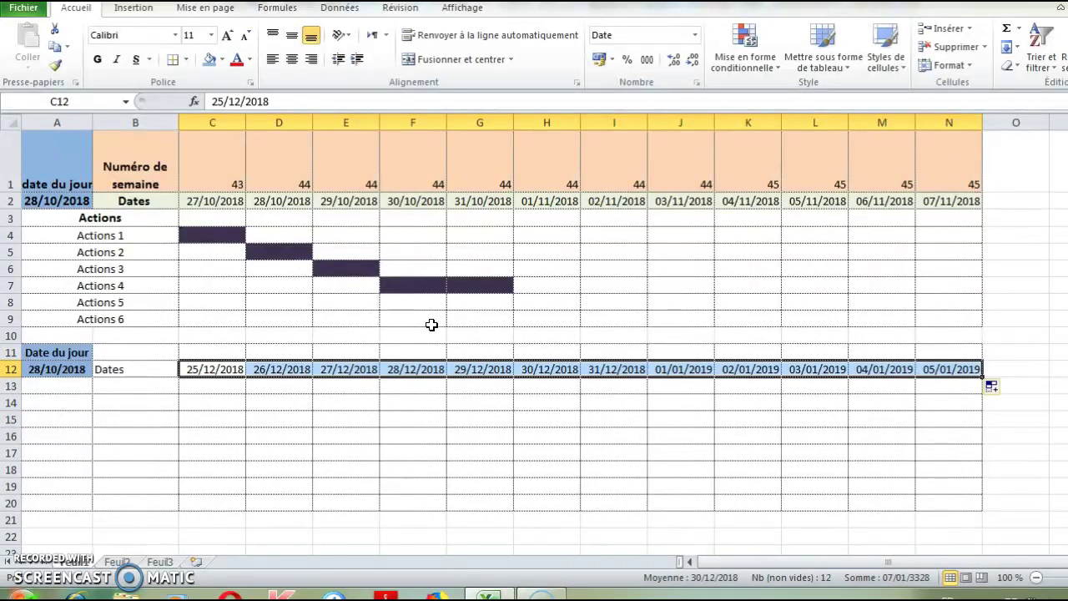
Enter the label "Numéro de semaine" in cell B11.
{"action": "left_click", "coordinate": [170, 349]}
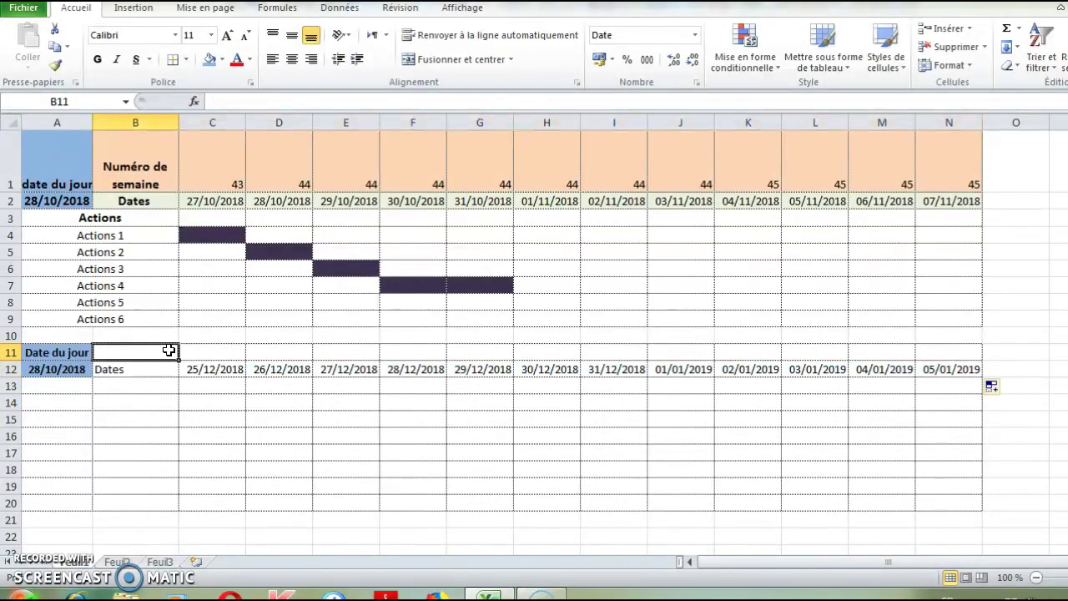
{"action": "type", "text": "Nu"}
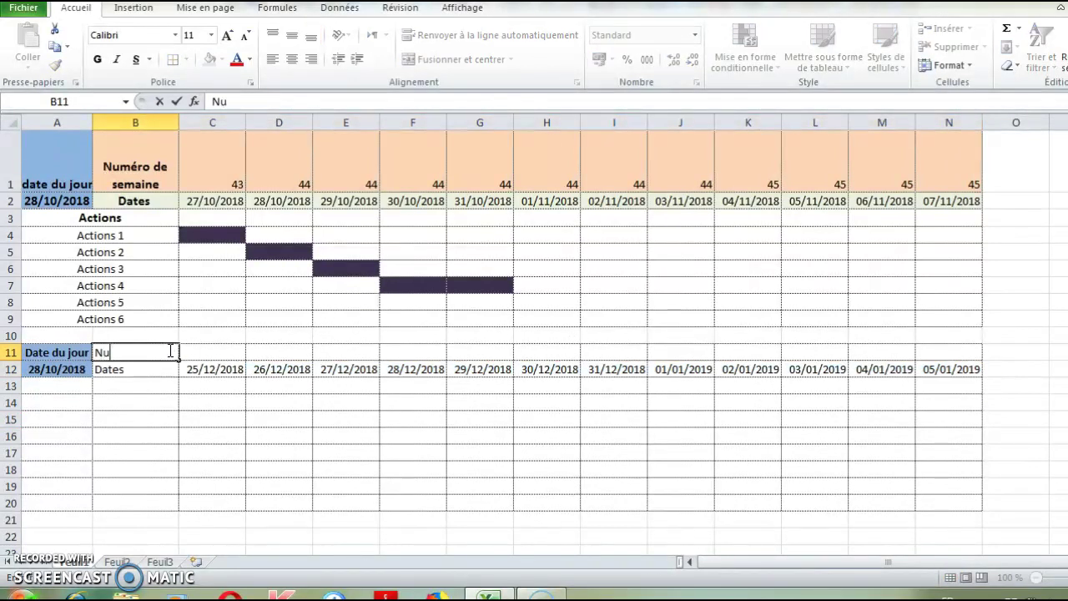
{"action": "type", "text": "méro de semaine"}
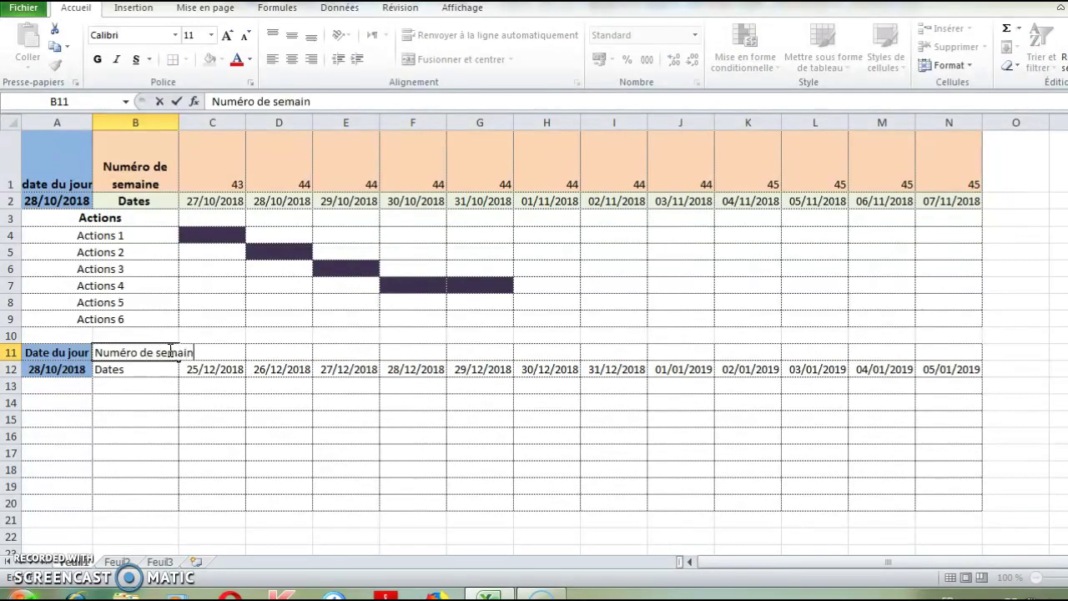
{"action": "left_click", "coordinate": [152, 471]}
Turn on automatic text wrapping for the "Numéro de semaine" label in cell B11.
{"action": "left_click", "coordinate": [152, 352]}
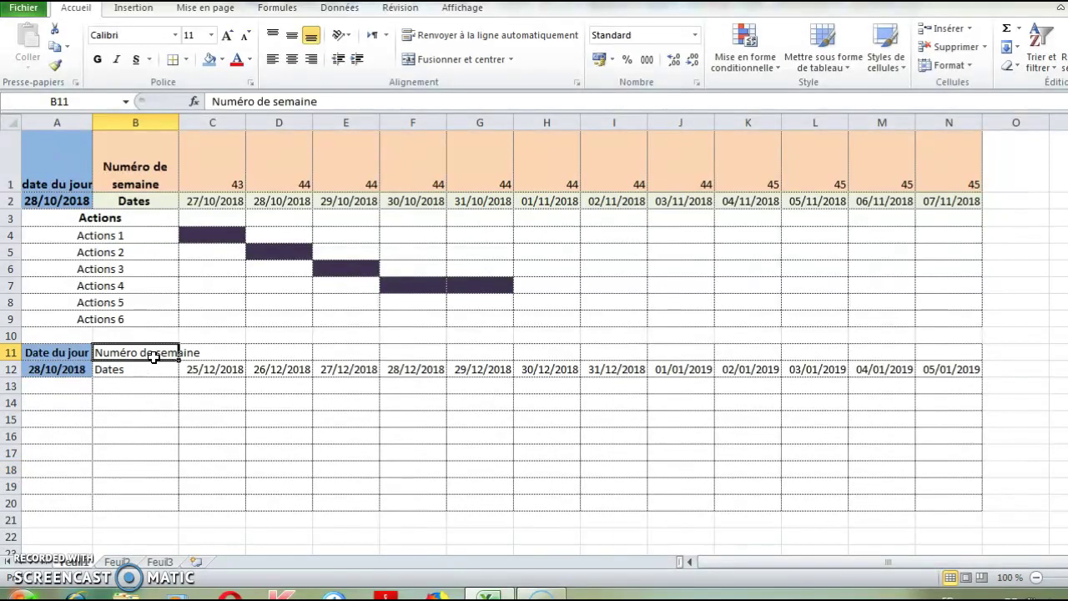
{"action": "right_click", "coordinate": [155, 354]}
{"action": "left_click", "coordinate": [196, 294]}
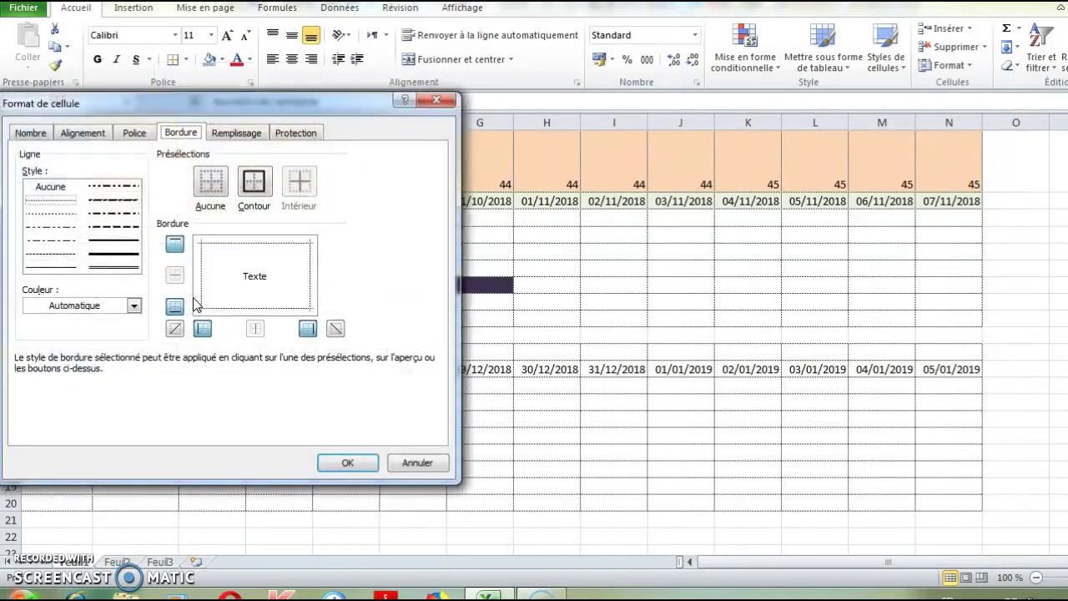
{"action": "left_click", "coordinate": [80, 133]}
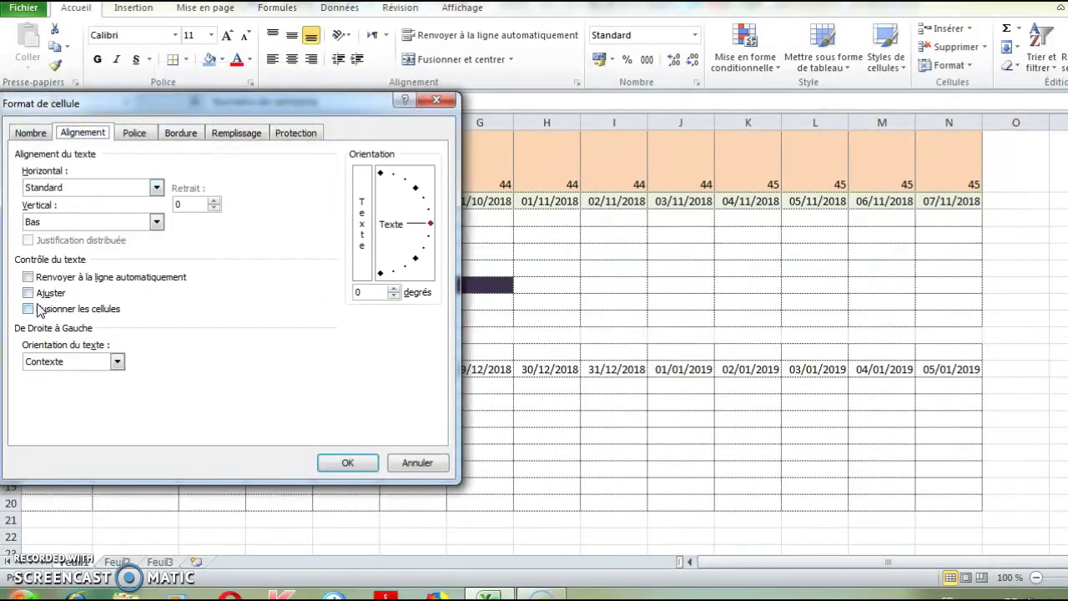
{"action": "left_click", "coordinate": [28, 277]}
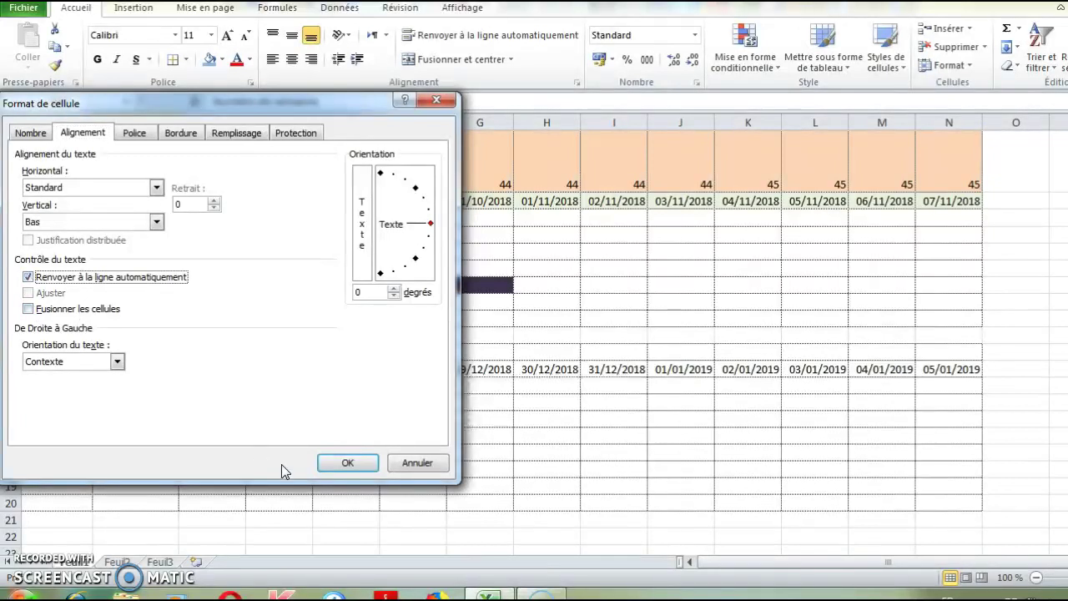
{"action": "left_click", "coordinate": [326, 463]}
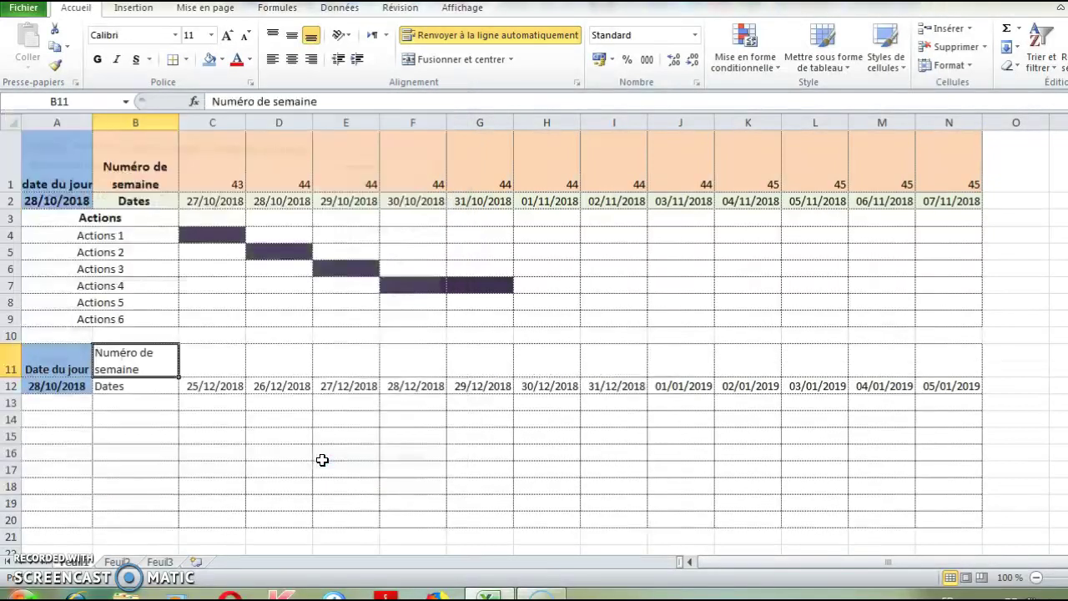
Enter the formula =NO.SEMAINE(C12) in cell C11 and fill it across the week-number row to N11.
{"action": "left_click", "coordinate": [224, 362]}
{"action": "type", "text": "="}
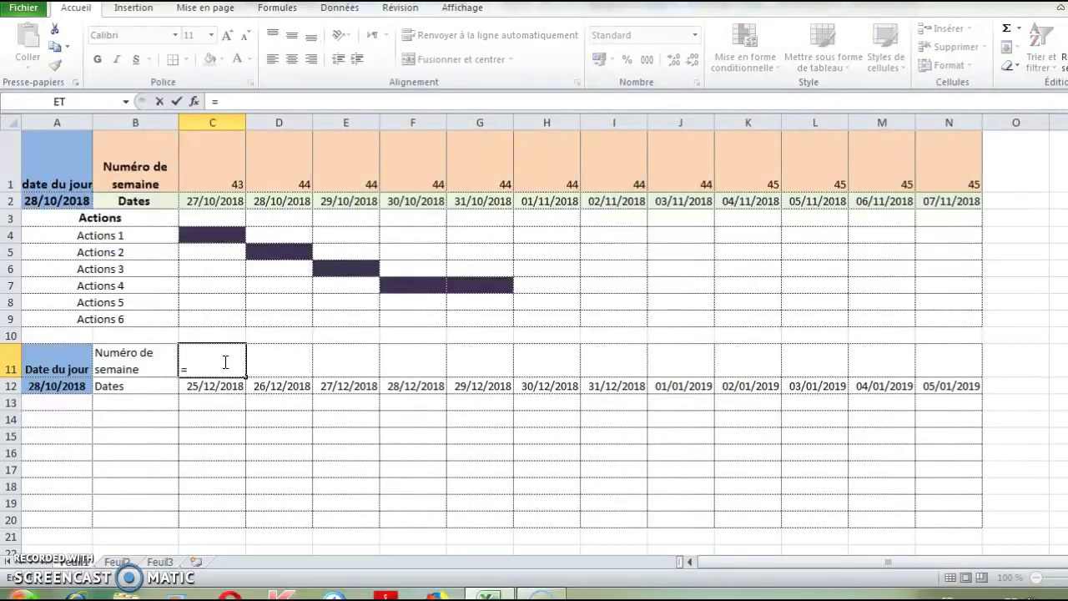
{"action": "type", "text": "NO"}
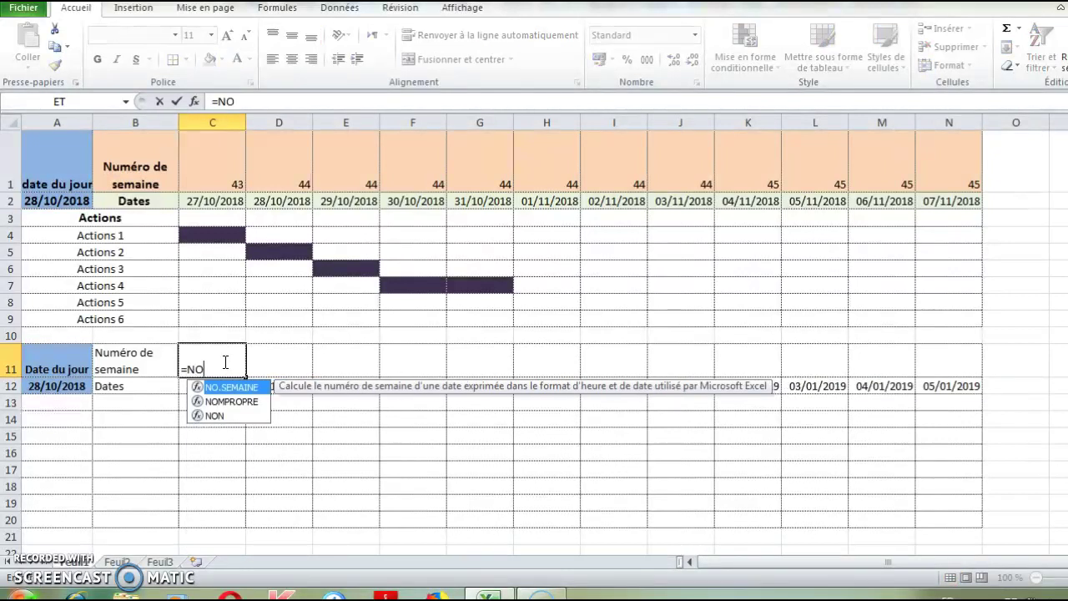
{"action": "type", "text": ",SEMAIN"}
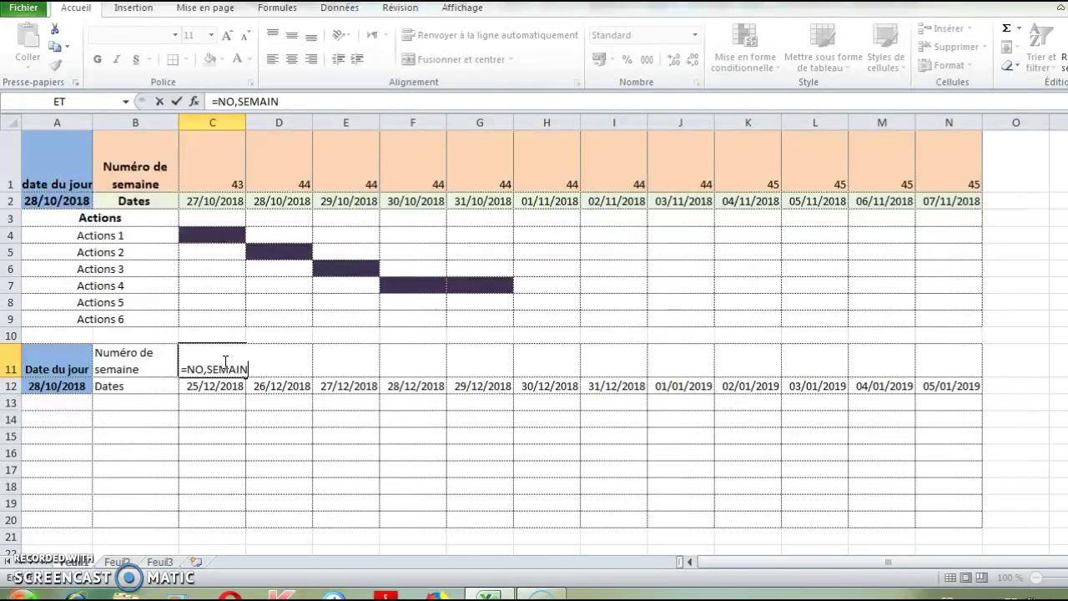
{"action": "key", "text": "BackSpace"}
{"action": "key", "text": "BackSpace"}
{"action": "key", "text": "BackSpace"}
{"action": "key", "text": "BackSpace"}
{"action": "key", "text": "BackSpace"}
{"action": "key", "text": "BackSpace"}
{"action": "key", "text": "BackSpace"}
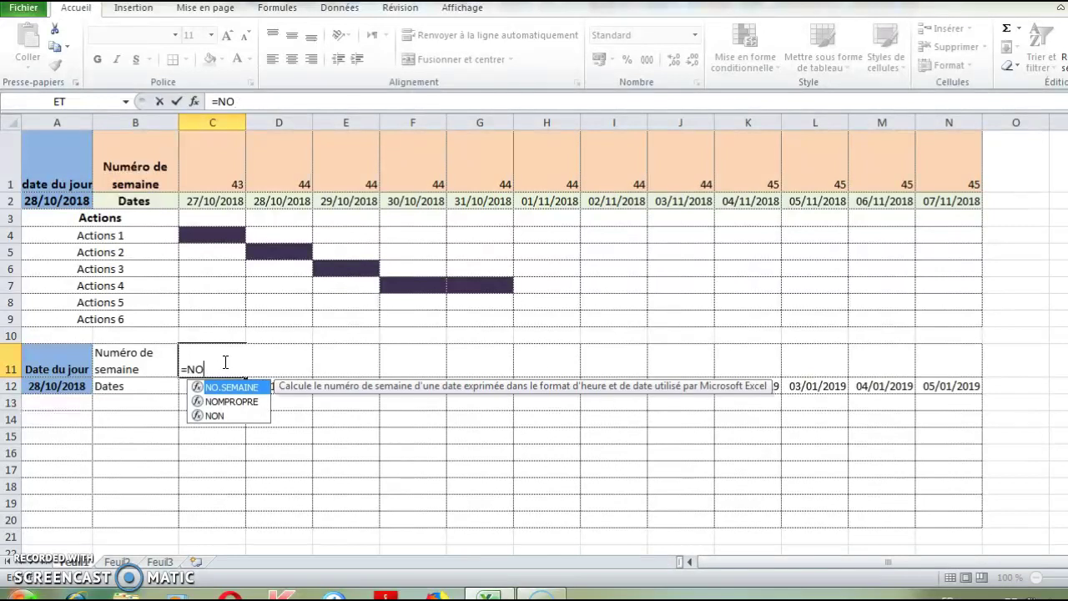
{"action": "type", "text": ".SE"}
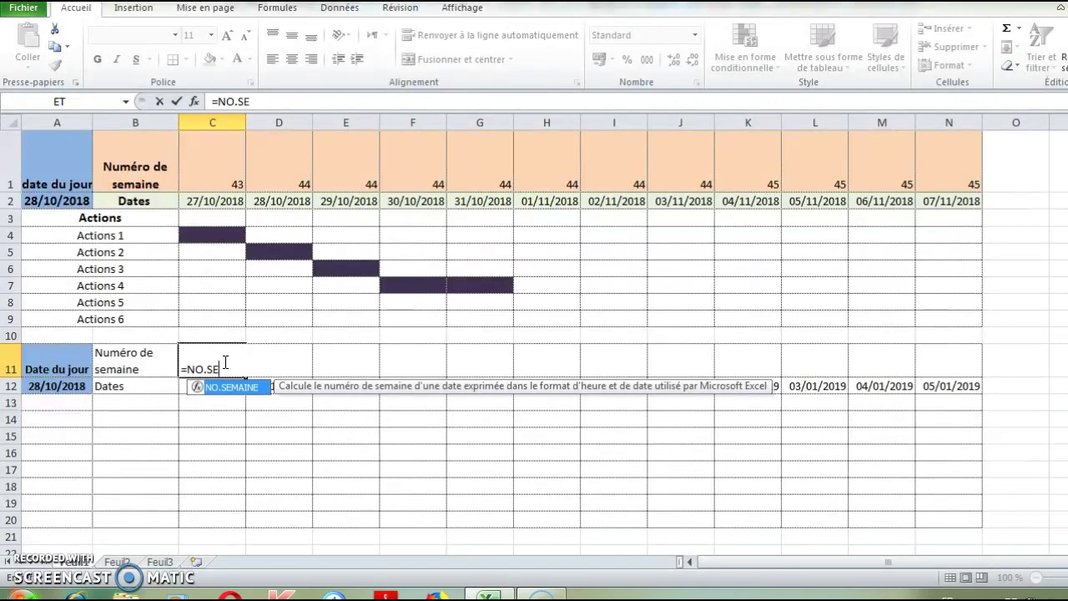
{"action": "type", "text": "MAINE("}
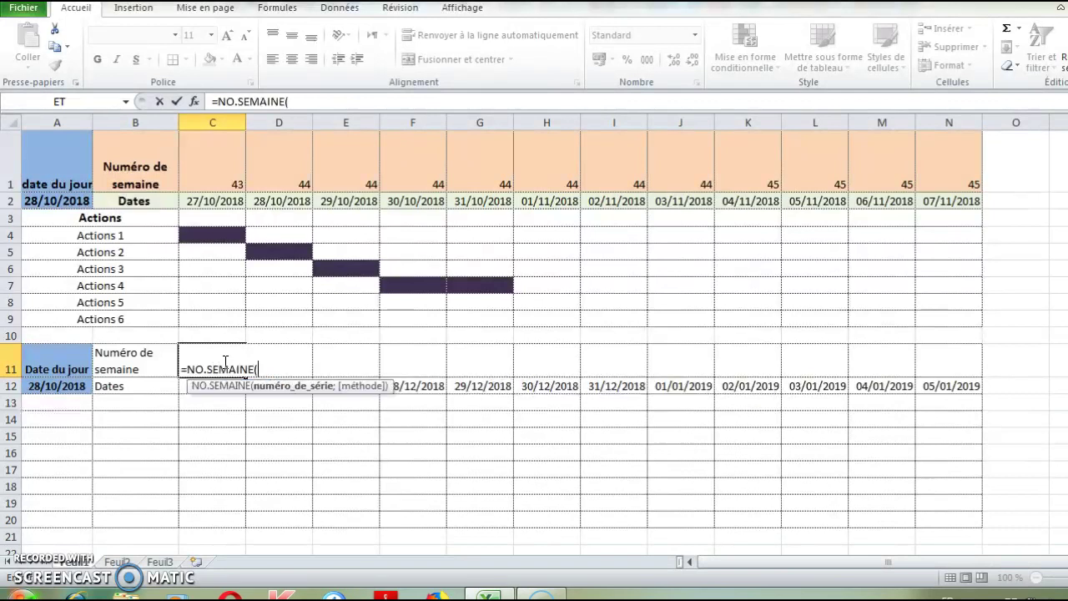
{"action": "left_click", "coordinate": [183, 388]}
{"action": "type", "text": ")"}
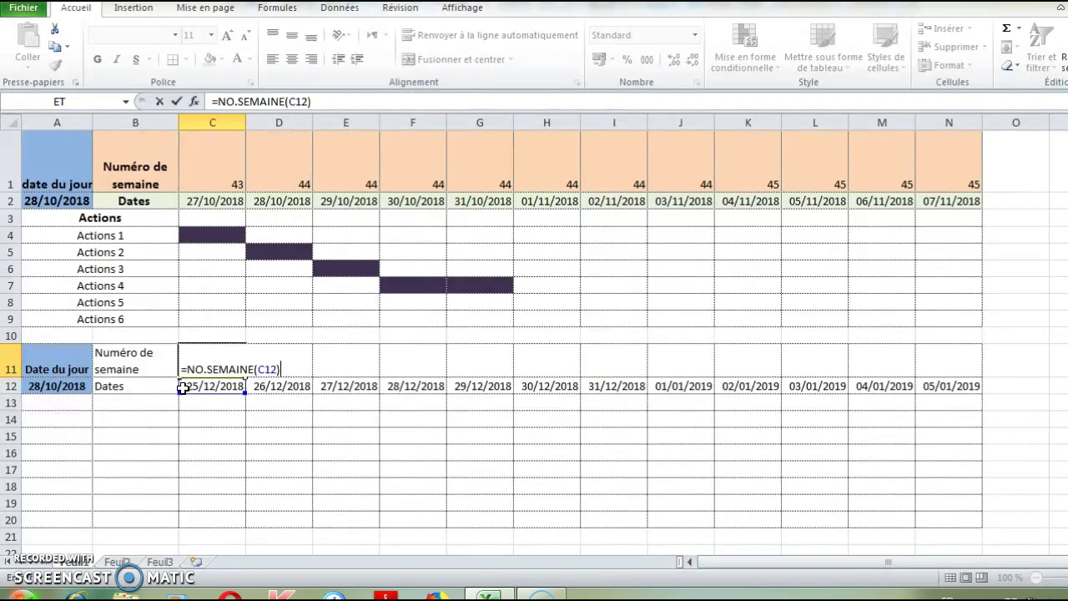
{"action": "key", "text": "Return"}
{"action": "left_click", "coordinate": [217, 362]}
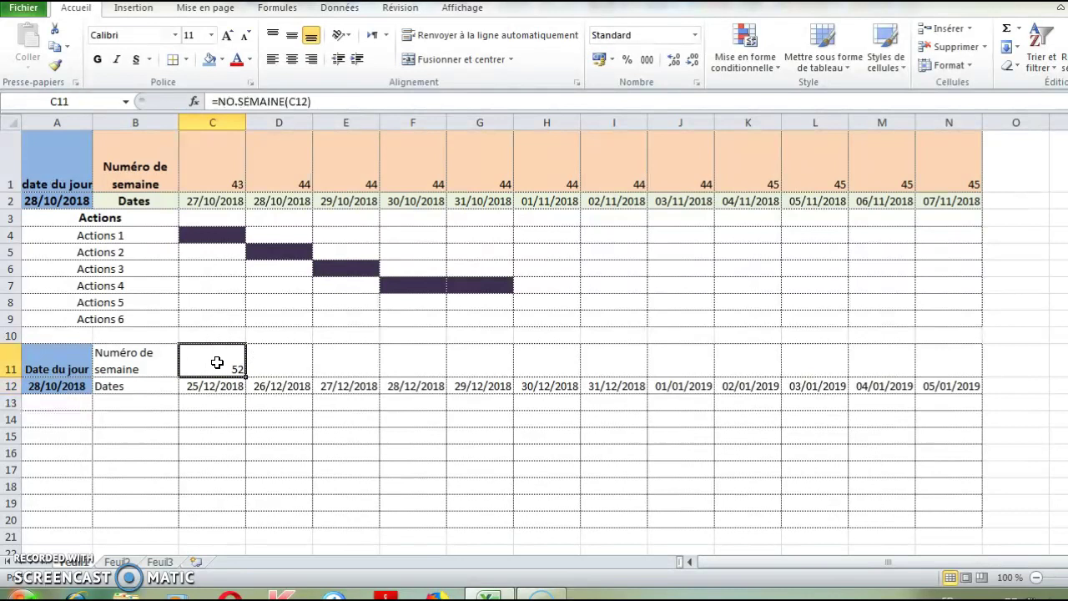
{"action": "left_click_drag", "start_coordinate": [246, 376], "coordinate": [957, 362]}
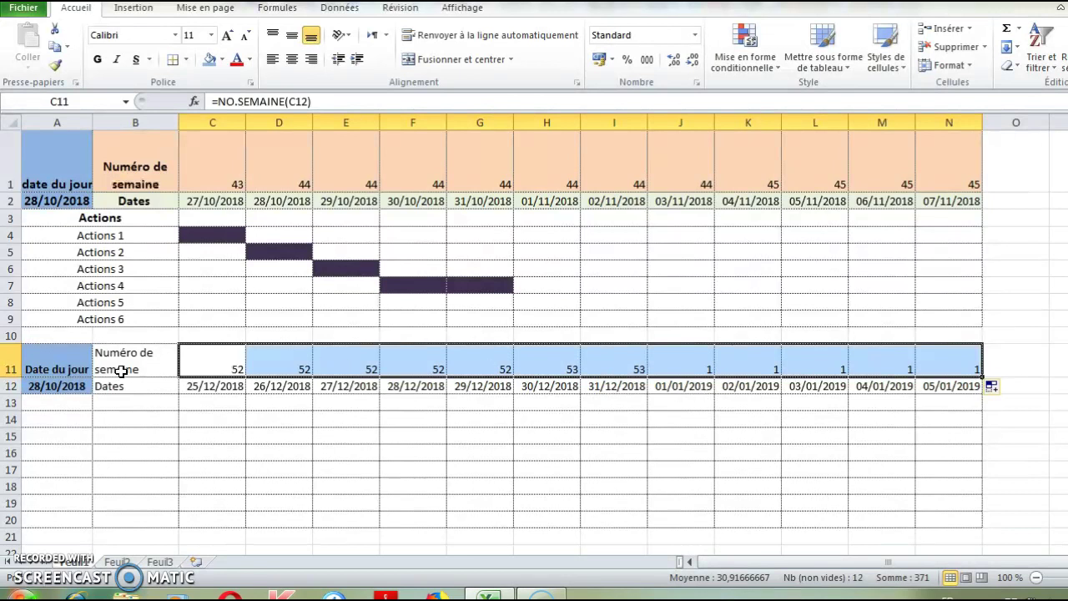
Enter the label "Actions" in cell A13.
{"action": "left_click", "coordinate": [67, 403]}
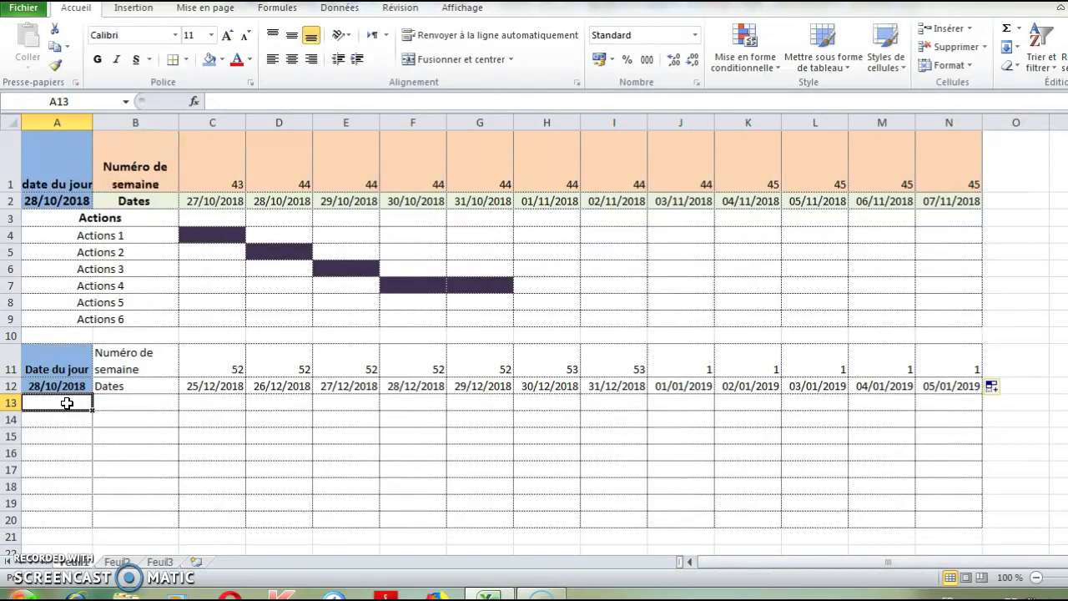
{"action": "type", "text": "Action"}
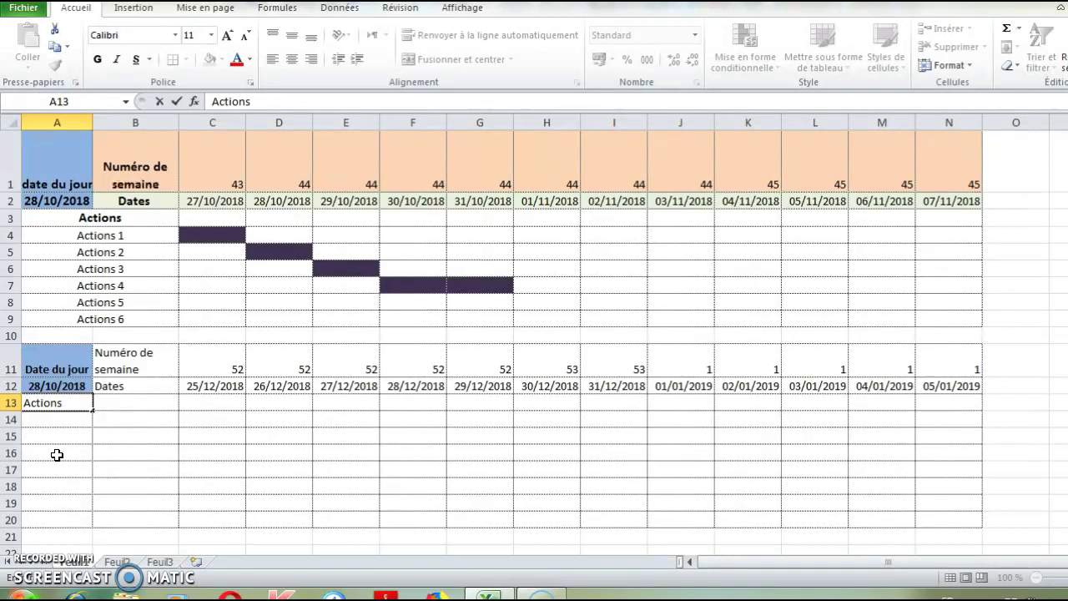
{"action": "type", "text": "s"}
{"action": "left_click", "coordinate": [57, 454]}
Merge cells A13 and B13 through the cell format settings.
{"action": "left_click_drag", "start_coordinate": [53, 403], "coordinate": [122, 403]}
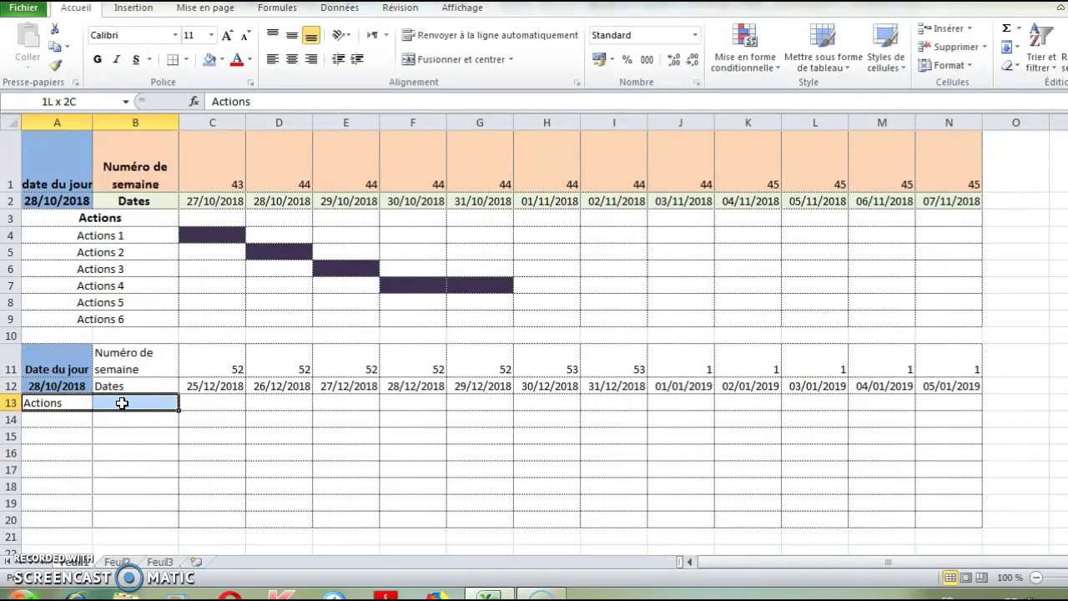
{"action": "right_click", "coordinate": [122, 403]}
{"action": "left_click", "coordinate": [163, 342]}
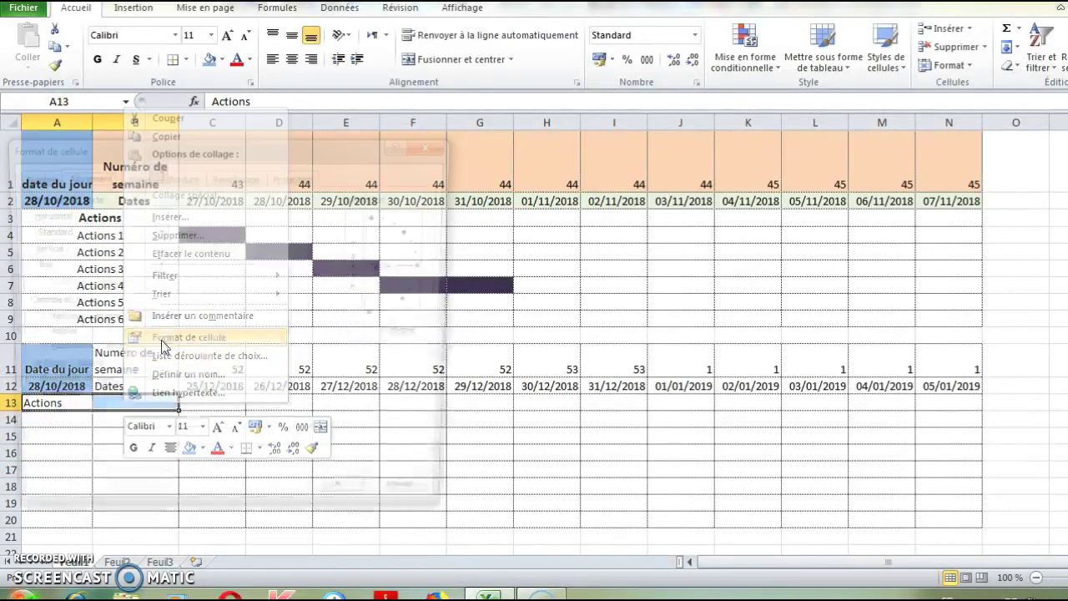
{"action": "left_click", "coordinate": [34, 351]}
{"action": "left_click", "coordinate": [345, 505]}
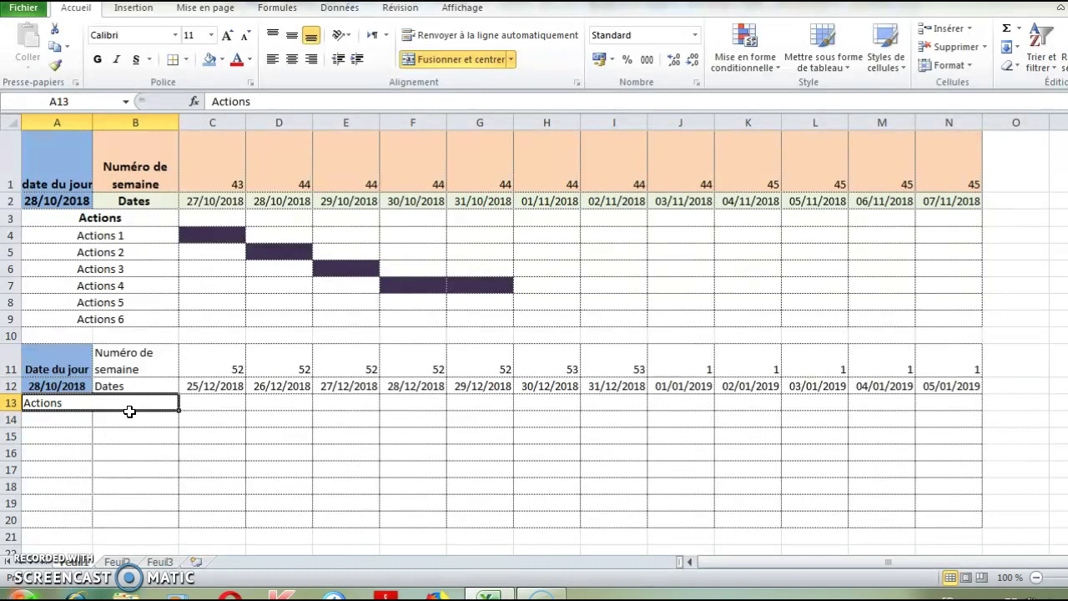
Copy the merged "Actions" cell down to row 20 with centred alignment, and clear the copied text from rows 14 to 20.
{"action": "left_click_drag", "start_coordinate": [177, 410], "coordinate": [176, 530]}
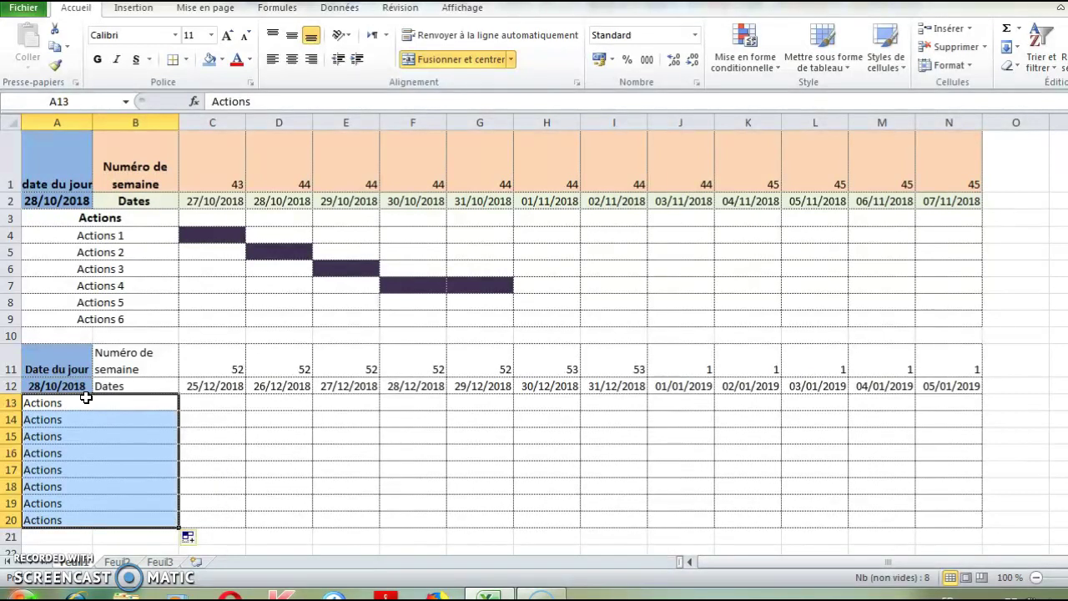
{"action": "left_click", "coordinate": [291, 60]}
{"action": "left_click_drag", "start_coordinate": [113, 419], "coordinate": [114, 517]}
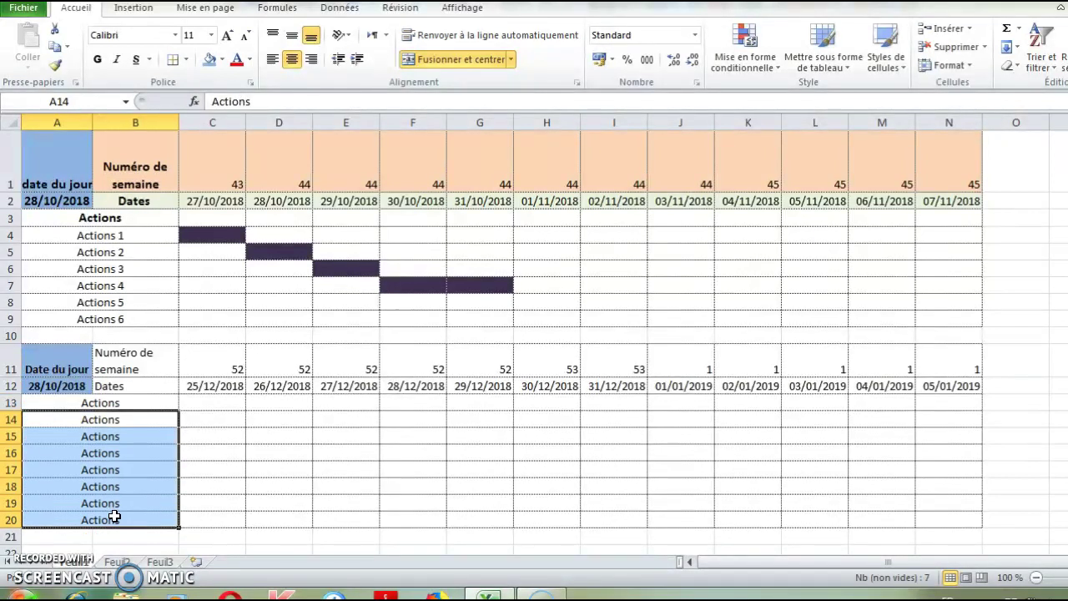
{"action": "key", "text": "Delete"}
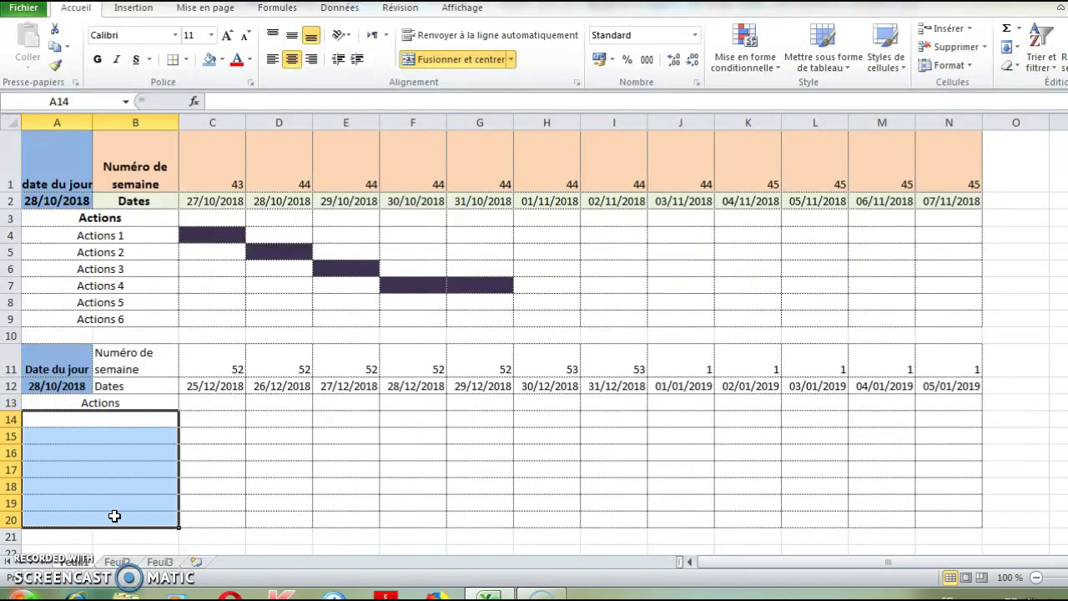
Enter "Action 1" in the merged cell A14 and fill the series down to "Action 7" in row 20.
{"action": "left_click", "coordinate": [108, 426]}
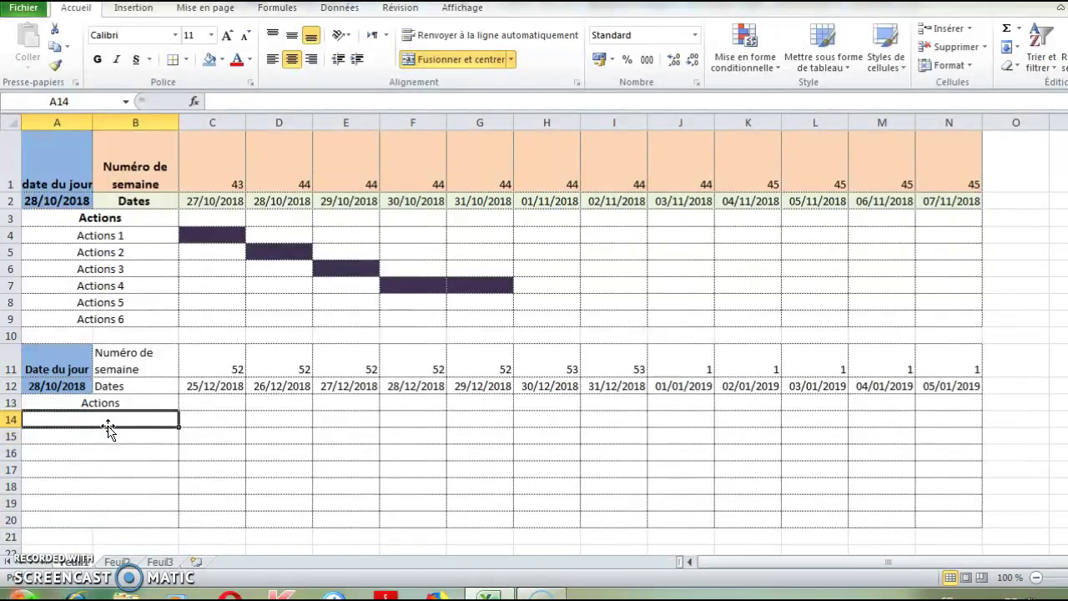
{"action": "type", "text": "Actio"}
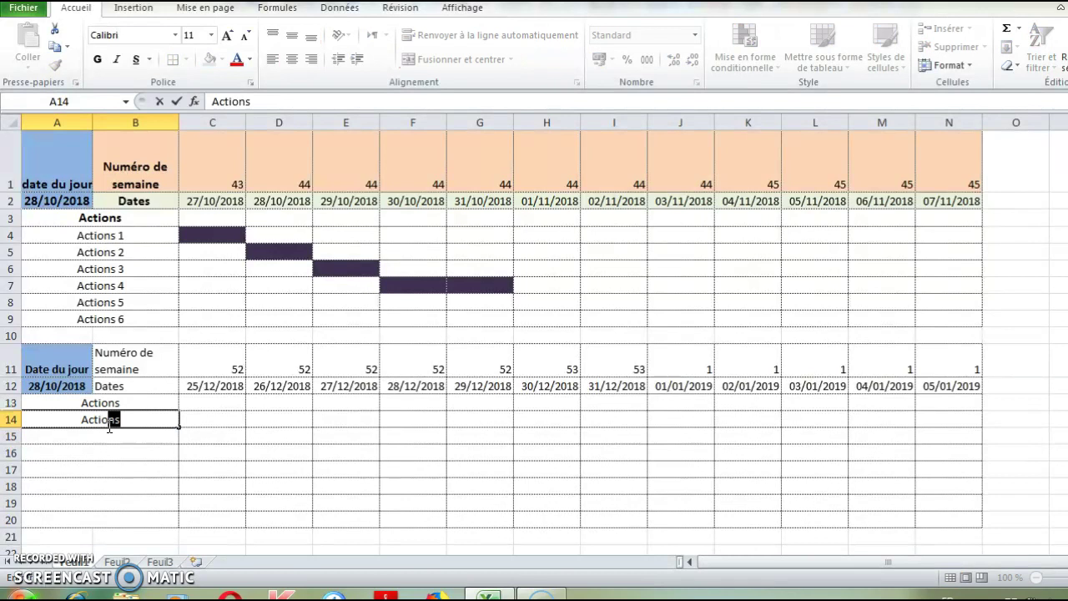
{"action": "type", "text": "n 1"}
{"action": "left_click", "coordinate": [215, 454]}
{"action": "left_click", "coordinate": [161, 415]}
{"action": "left_click_drag", "start_coordinate": [177, 427], "coordinate": [175, 524]}
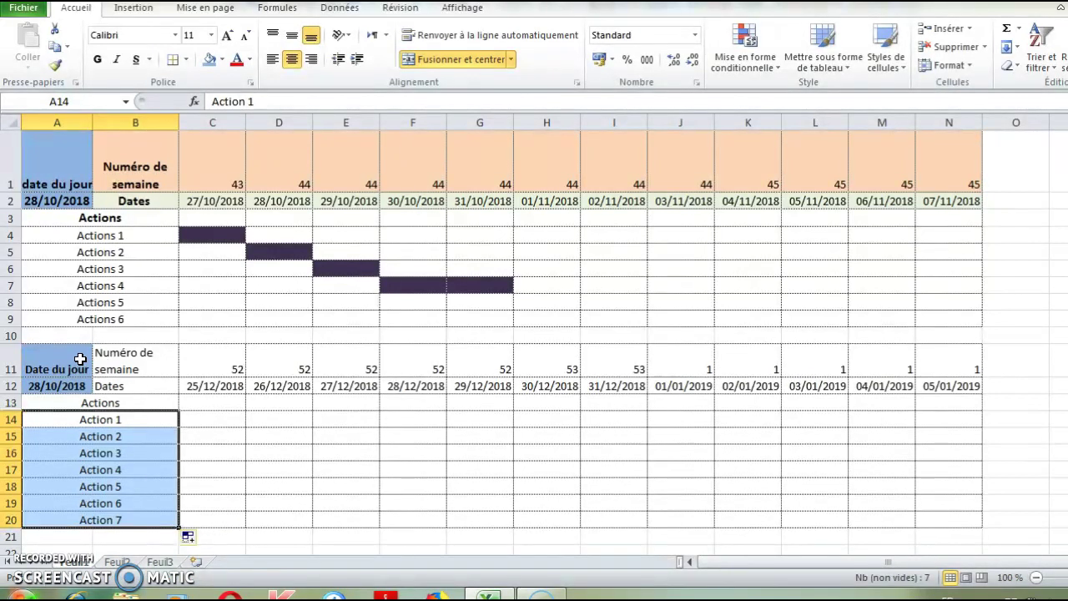
Make the header labels in A11:B13 bold and centre them horizontally.
{"action": "left_click", "coordinate": [80, 359]}
{"action": "left_click_drag", "start_coordinate": [110, 359], "coordinate": [117, 399]}
{"action": "left_click", "coordinate": [98, 60]}
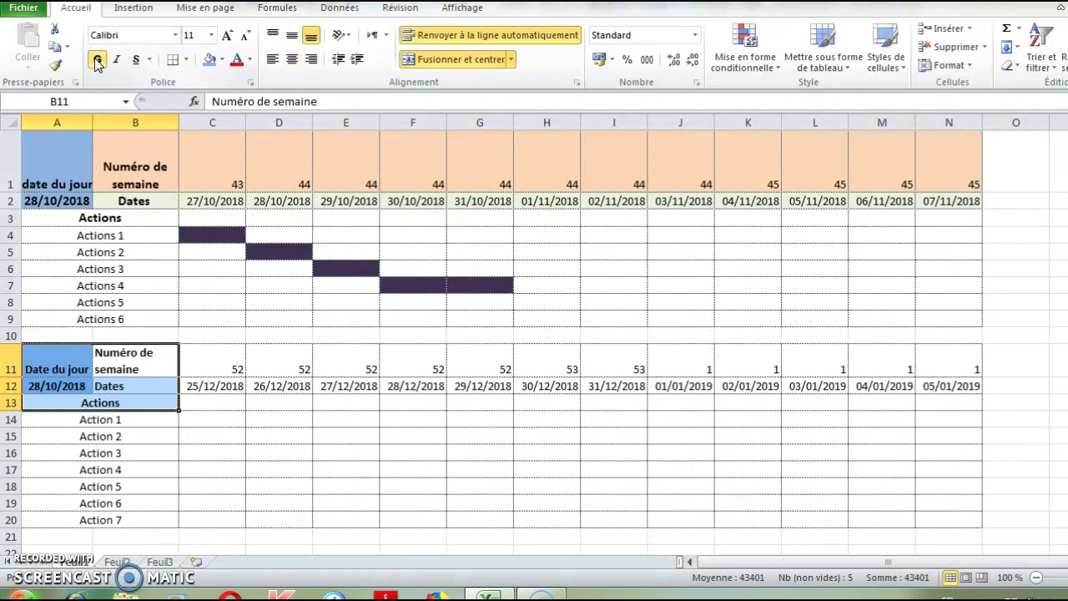
{"action": "left_click", "coordinate": [293, 60]}
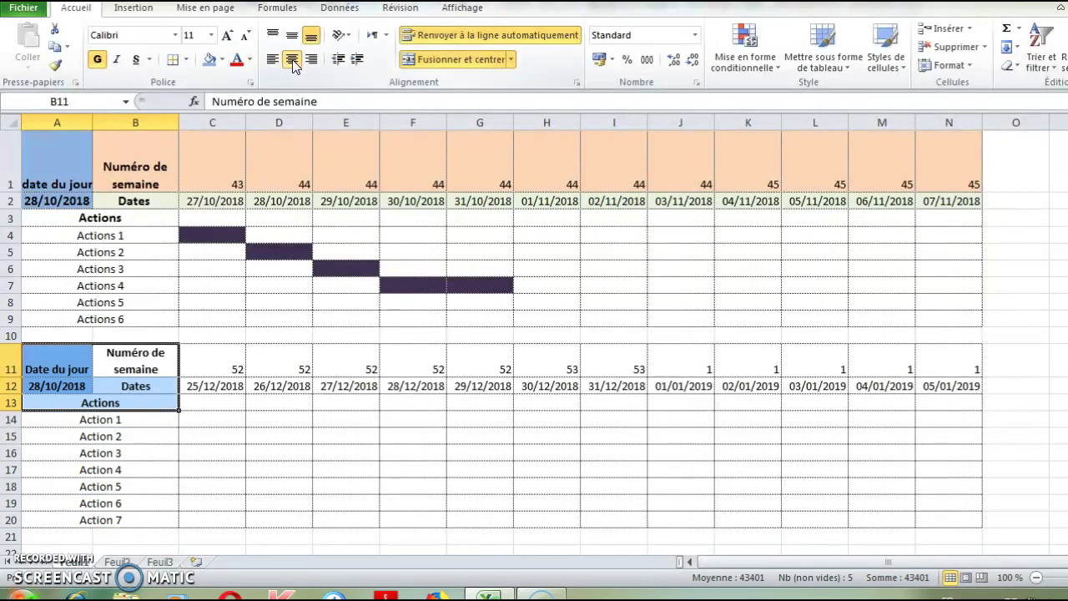
Centre the week numbers and dates in C11:N12 and make them bold.
{"action": "left_click_drag", "start_coordinate": [209, 367], "coordinate": [904, 386]}
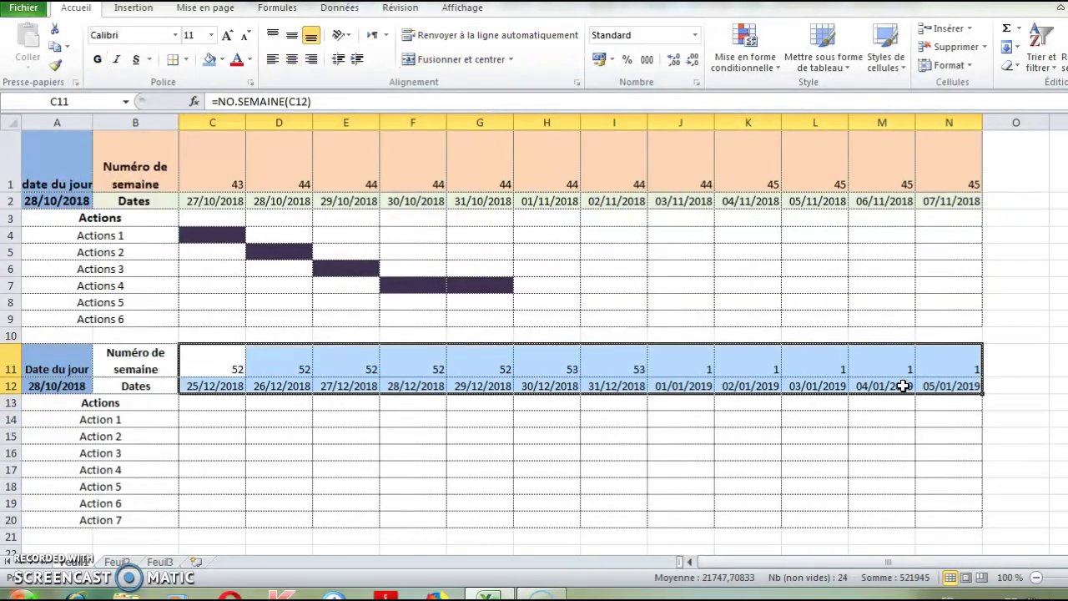
{"action": "left_click", "coordinate": [292, 60]}
{"action": "left_click", "coordinate": [98, 60]}
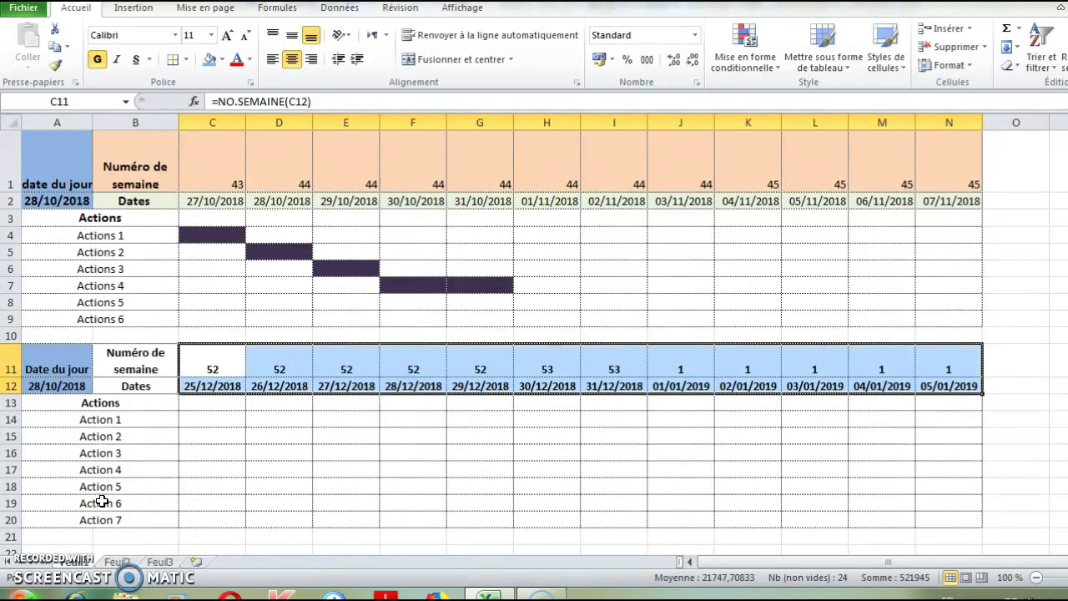
Fill cells C14, D15 and F18 with the darkest black theme shade to mark the planned days of Actions 1, 2 and 5.
{"action": "left_click", "coordinate": [219, 422]}
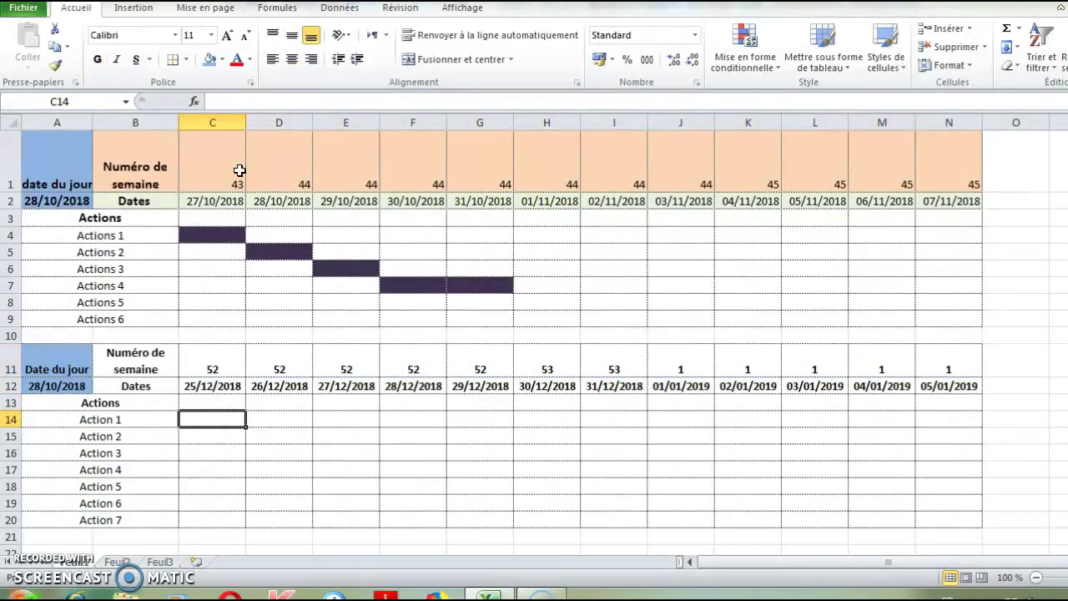
{"action": "left_click", "coordinate": [222, 62]}
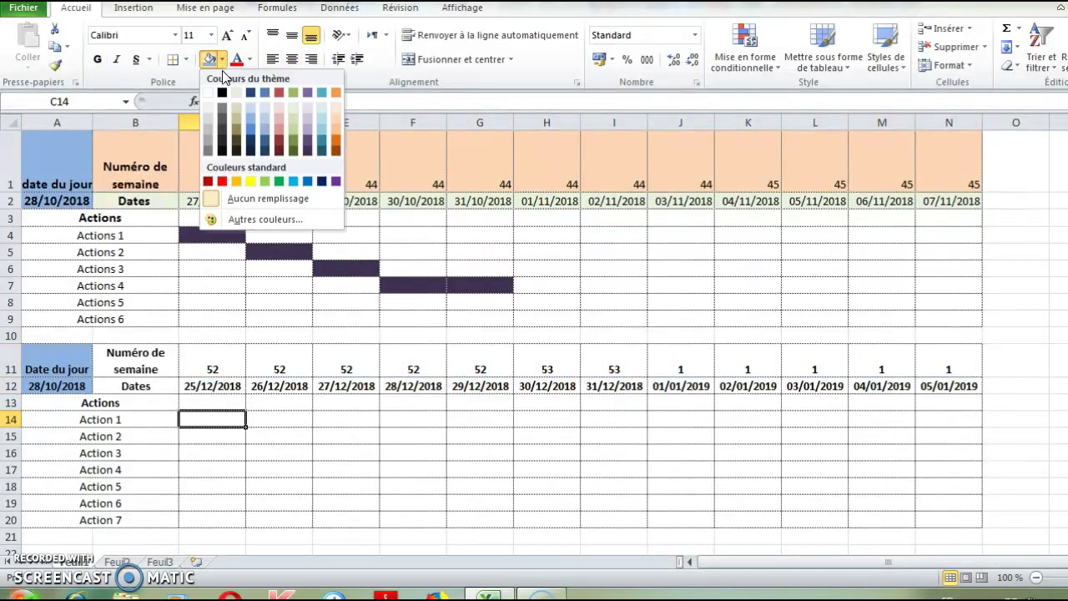
{"action": "left_click", "coordinate": [223, 151]}
{"action": "left_click", "coordinate": [294, 442]}
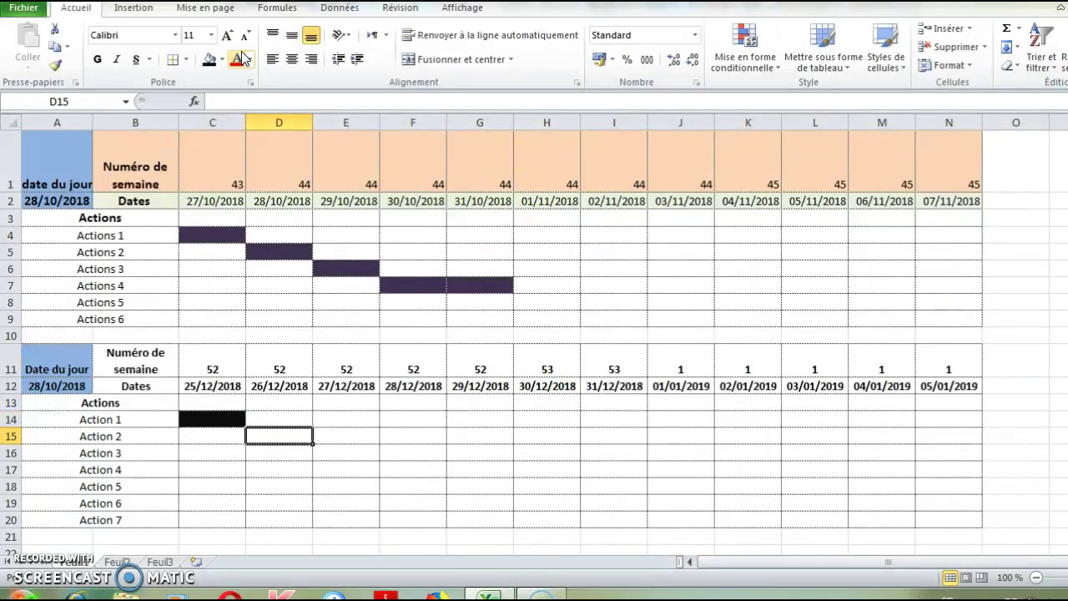
{"action": "left_click", "coordinate": [209, 59]}
{"action": "left_click", "coordinate": [409, 487]}
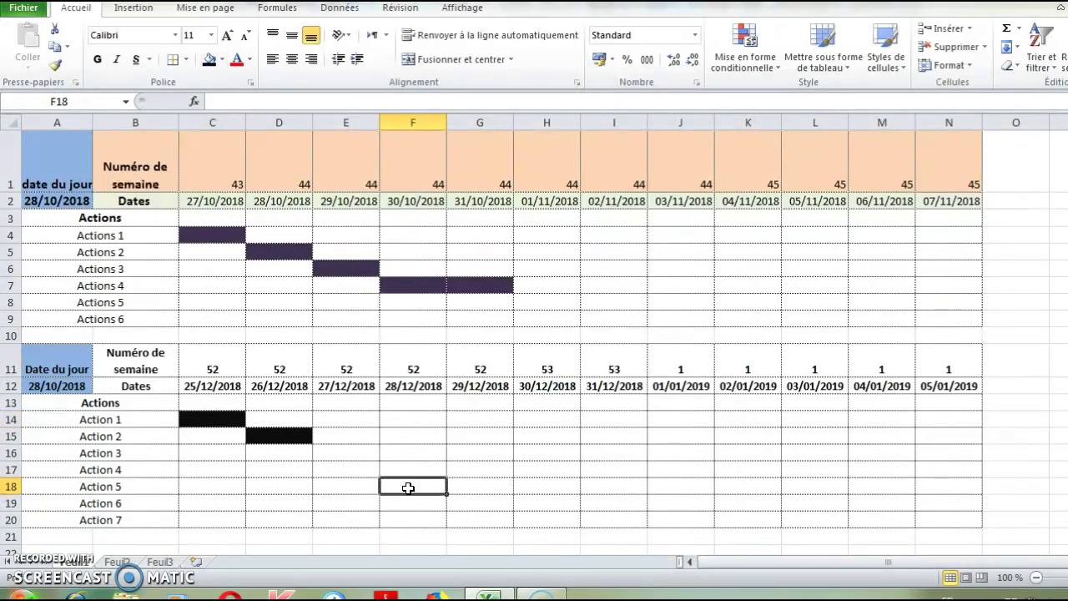
{"action": "left_click", "coordinate": [210, 61]}
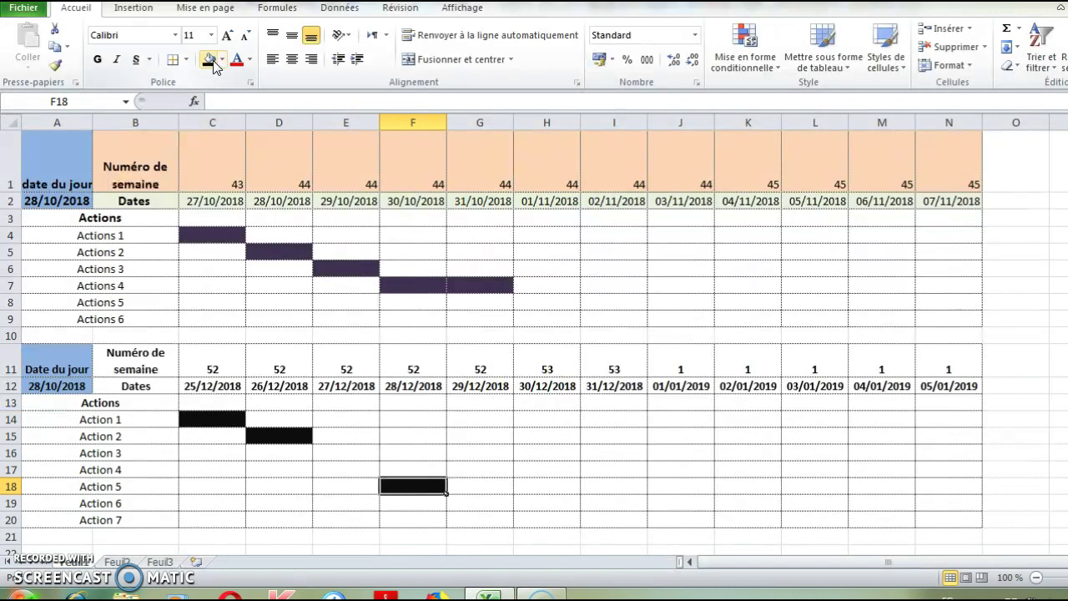
Change the fill of cell C14 to standard green and apply the same green to the "Action 1" label cell.
{"action": "left_click", "coordinate": [224, 421]}
{"action": "left_click", "coordinate": [223, 60]}
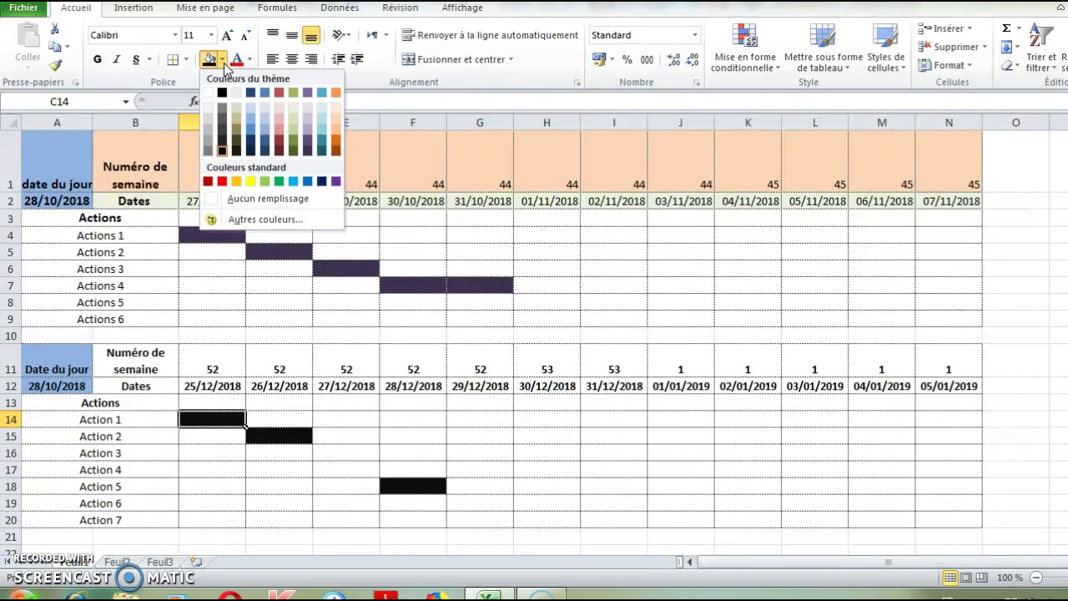
{"action": "left_click", "coordinate": [278, 180]}
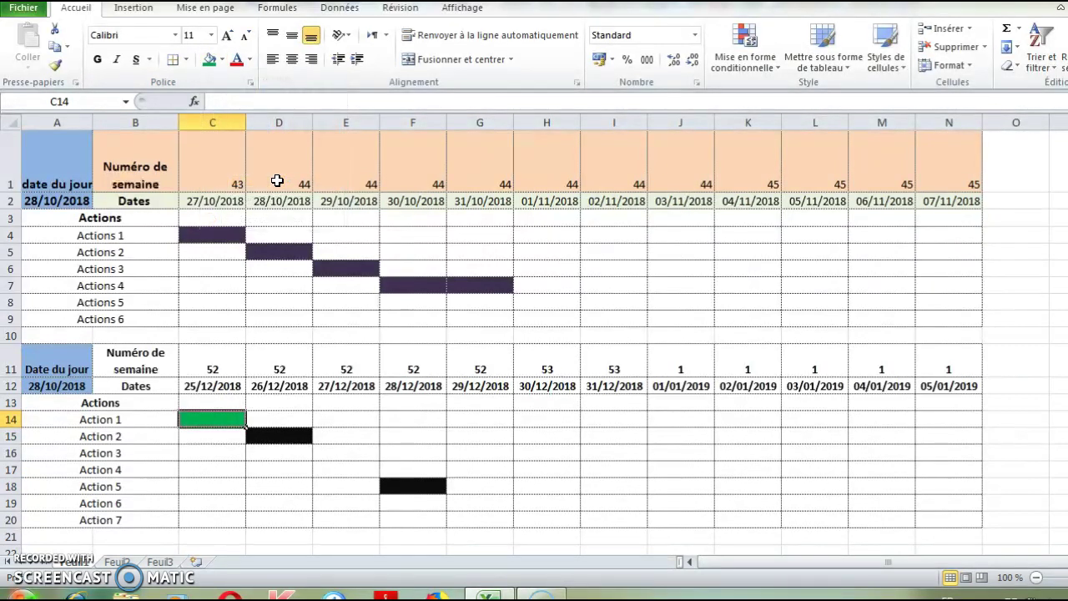
{"action": "left_click", "coordinate": [159, 418]}
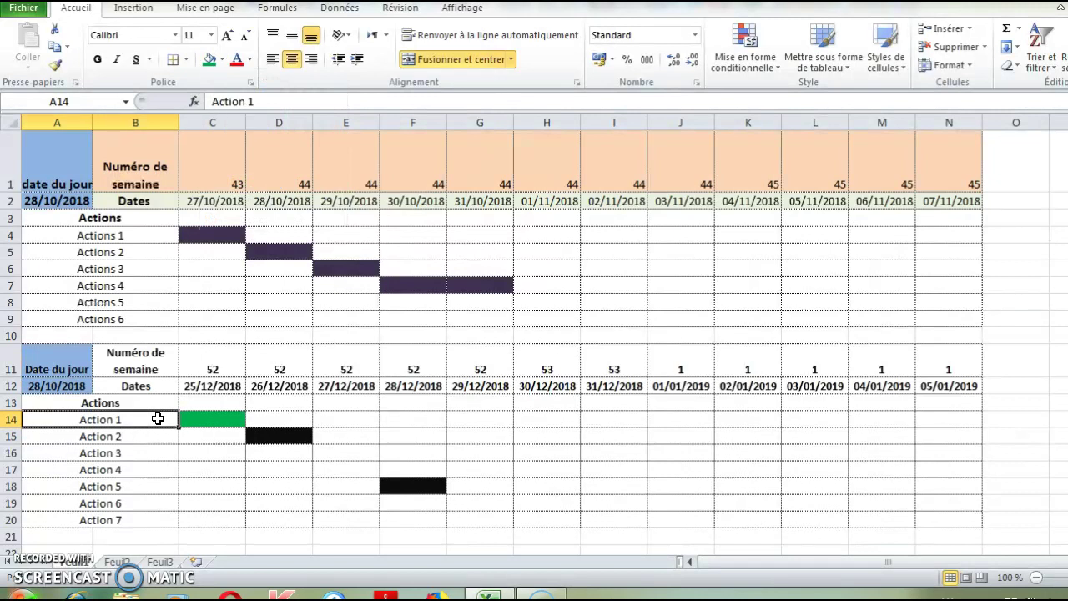
{"action": "left_click", "coordinate": [211, 62]}
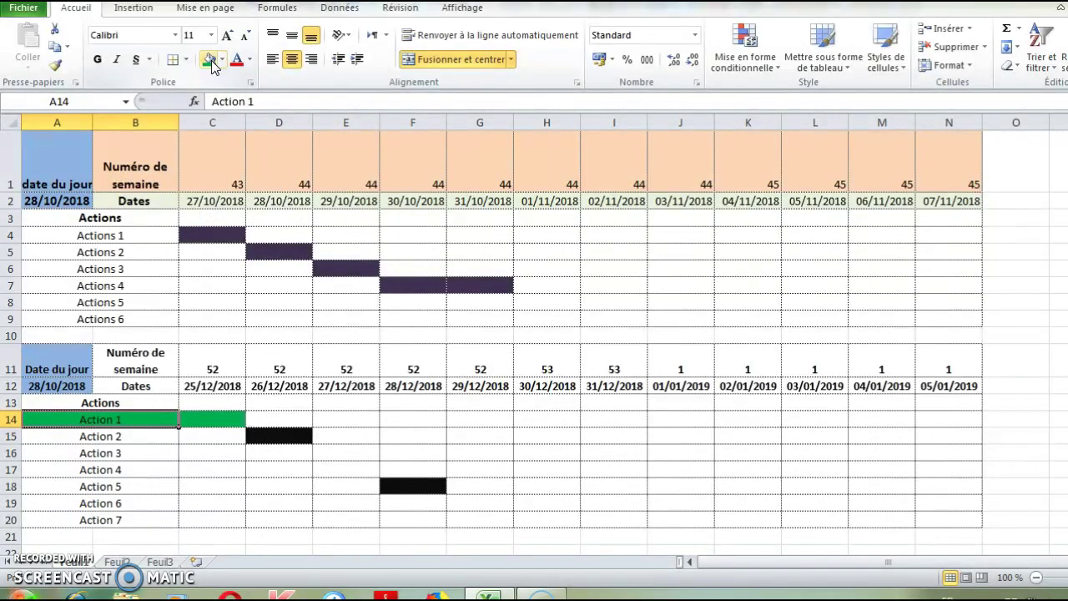